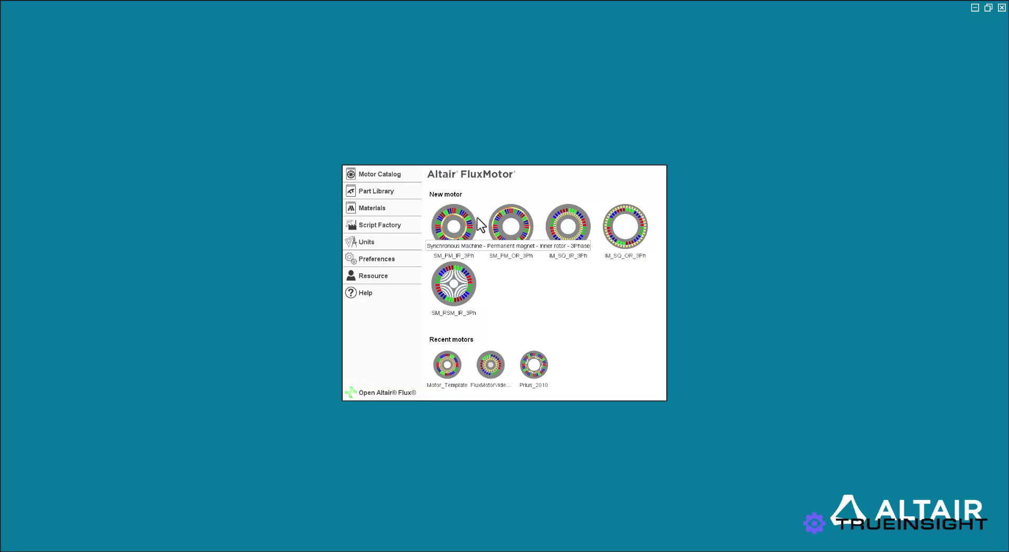
Select the IM_SQ_IR_3Ph inner-rotor squirrel-cage template under New motor.
{"action": "left_click", "coordinate": [567, 224]}
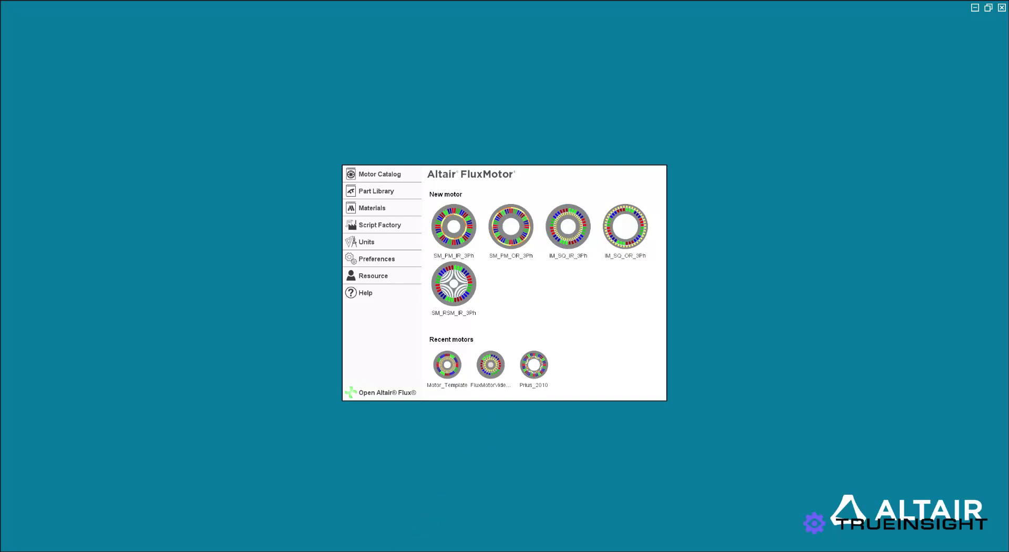
Create the IM_SQ_IR_3Ph motor and set the stator to 240/141 mm, 225 mm long, 48 slots, 4 poles.
{"action": "double_click", "coordinate": [491, 365]}
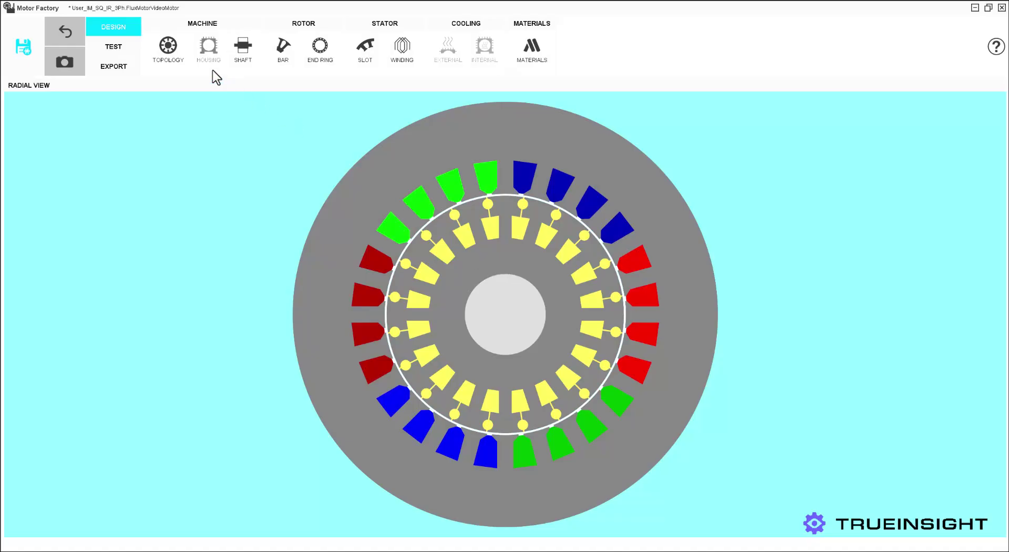
{"action": "left_click", "coordinate": [175, 56]}
{"action": "left_click", "coordinate": [977, 160]}
{"action": "type", "text": "240"}
{"action": "left_click", "coordinate": [979, 168]}
{"action": "type", "text": "141"}
{"action": "left_click", "coordinate": [980, 175]}
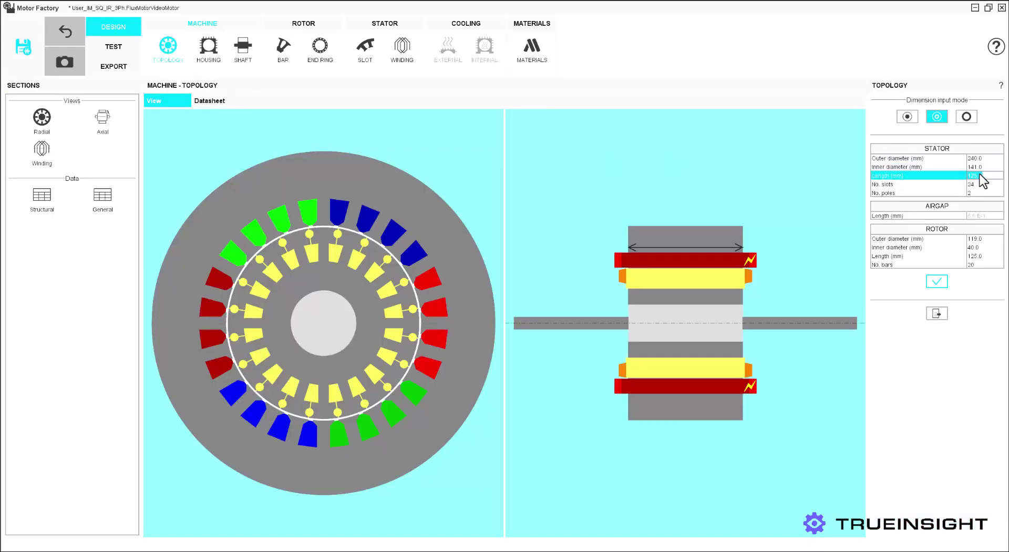
{"action": "left_click", "coordinate": [980, 185]}
{"action": "type", "text": "48"}
{"action": "left_click", "coordinate": [980, 193]}
{"action": "type", "text": "4"}
Set the rotor to 140/58 mm, 225 mm long with 40 bars, and apply the topology.
{"action": "left_click", "coordinate": [977, 239]}
{"action": "left_click", "coordinate": [977, 247]}
{"action": "left_click", "coordinate": [979, 256]}
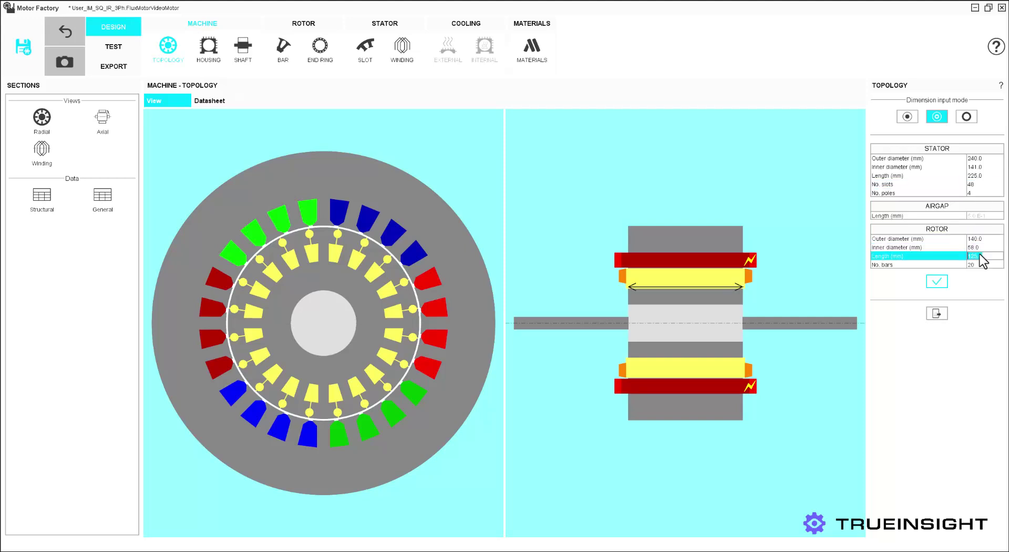
{"action": "left_click", "coordinate": [980, 264]}
{"action": "type", "text": "40"}
{"action": "left_click", "coordinate": [941, 281]}
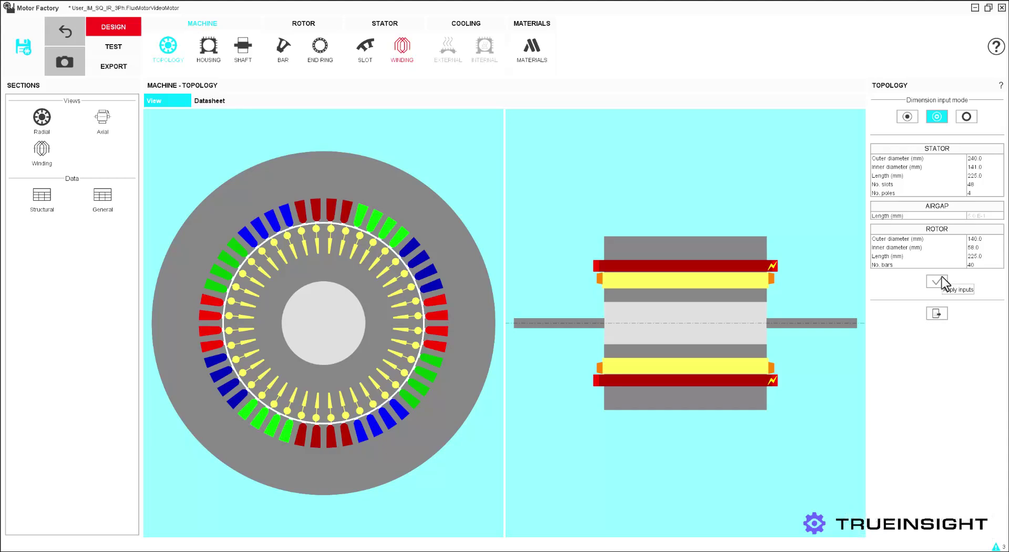
Give the housing a circular frame with no fins.
{"action": "left_click", "coordinate": [208, 52]}
{"action": "left_click", "coordinate": [937, 149]}
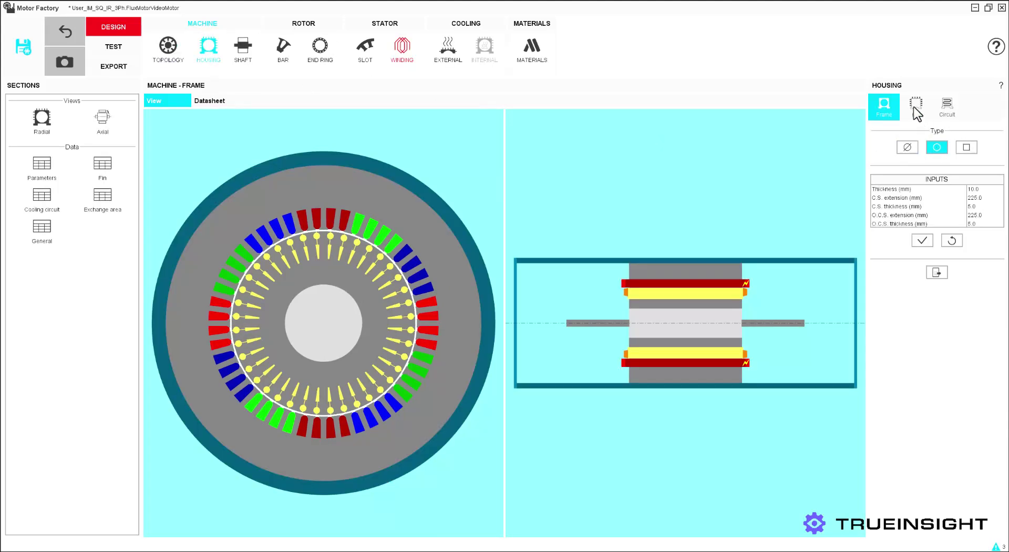
{"action": "left_click", "coordinate": [915, 108]}
{"action": "left_click", "coordinate": [937, 147]}
{"action": "left_click", "coordinate": [907, 147]}
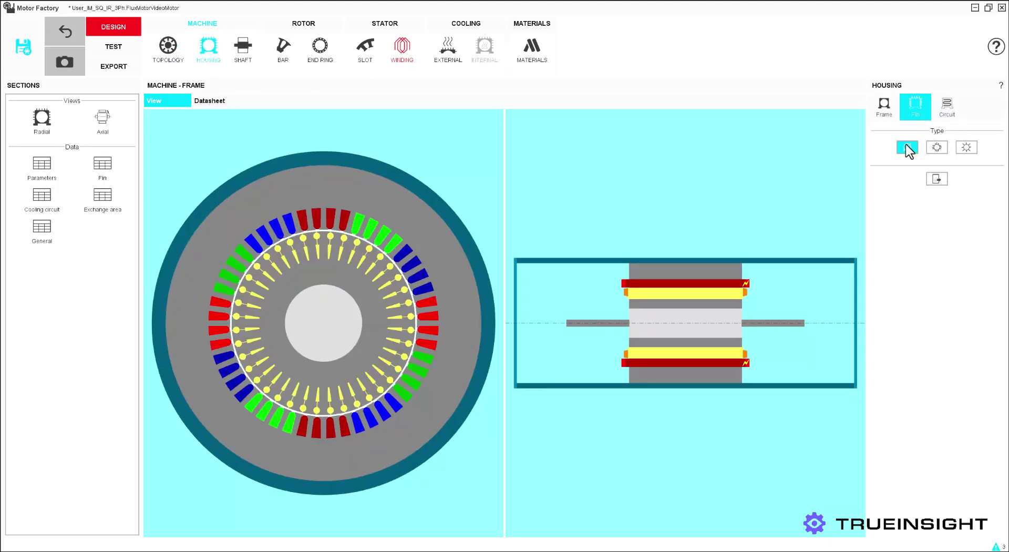
Set the shaft topology to none, leaving the rotor without a shaft.
{"action": "left_click", "coordinate": [245, 55]}
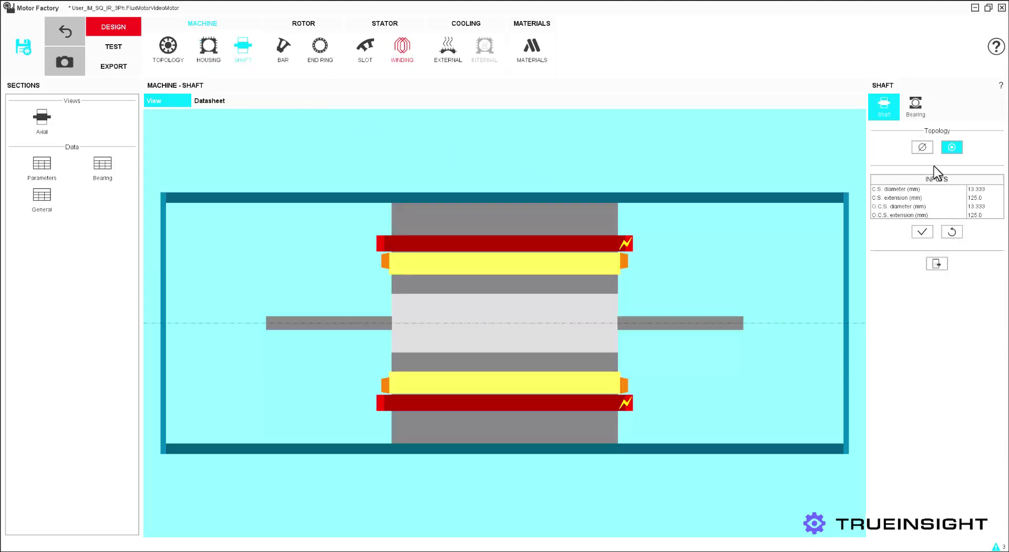
{"action": "left_click", "coordinate": [922, 148]}
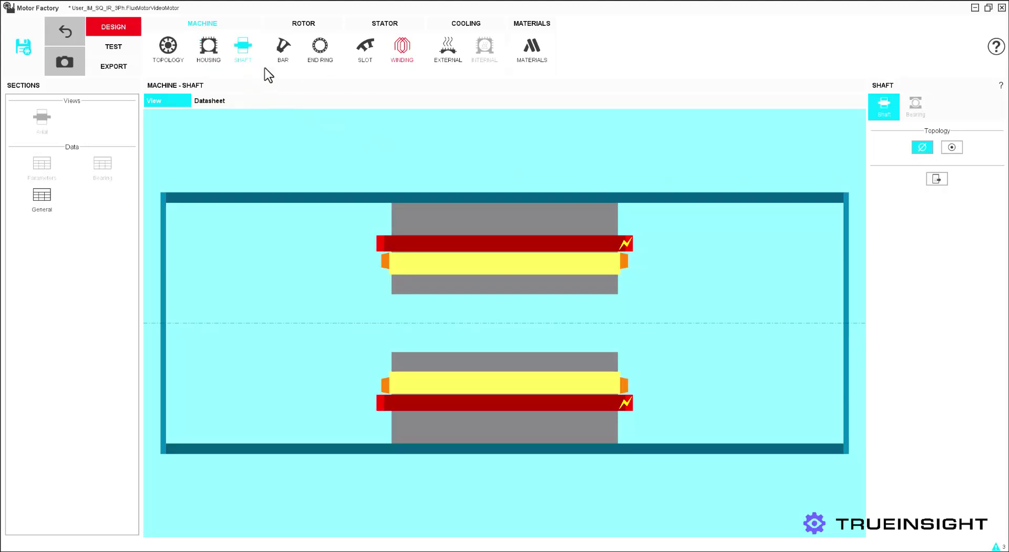
{"action": "left_click", "coordinate": [286, 52]}
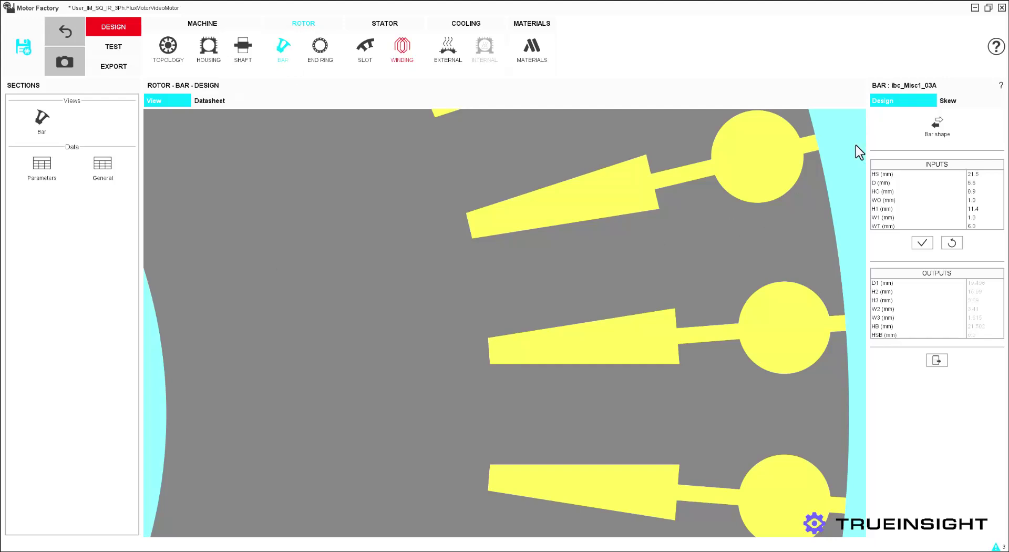
Change the rotor bar shape to ibc_Misc1_01B from the shape library.
{"action": "left_click", "coordinate": [937, 125]}
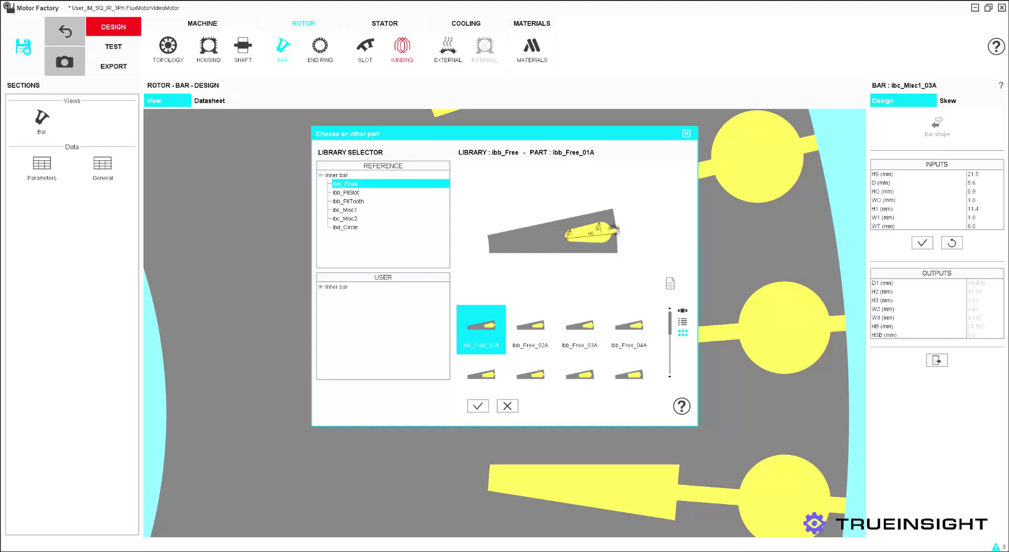
{"action": "left_click", "coordinate": [355, 210]}
{"action": "left_click", "coordinate": [539, 318]}
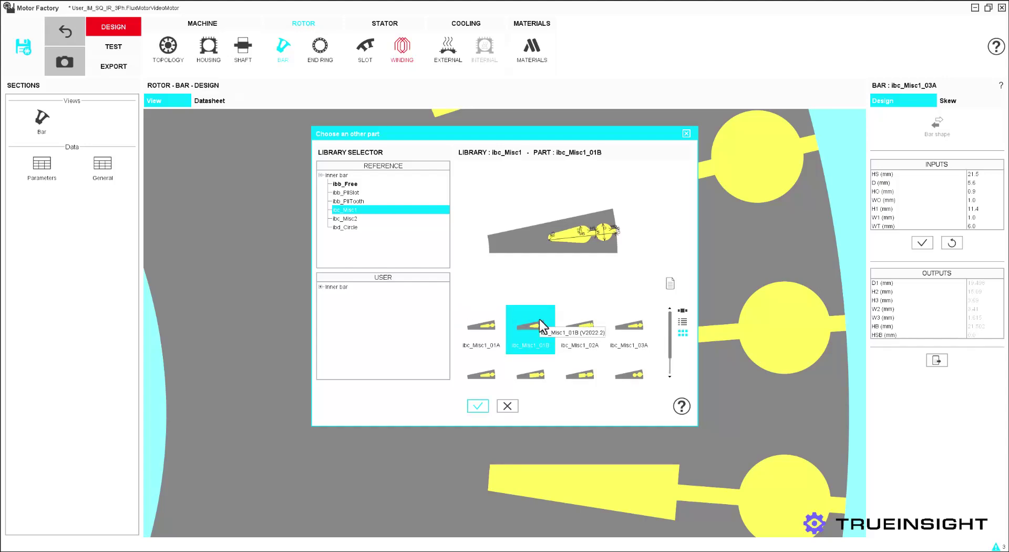
{"action": "left_click", "coordinate": [476, 404]}
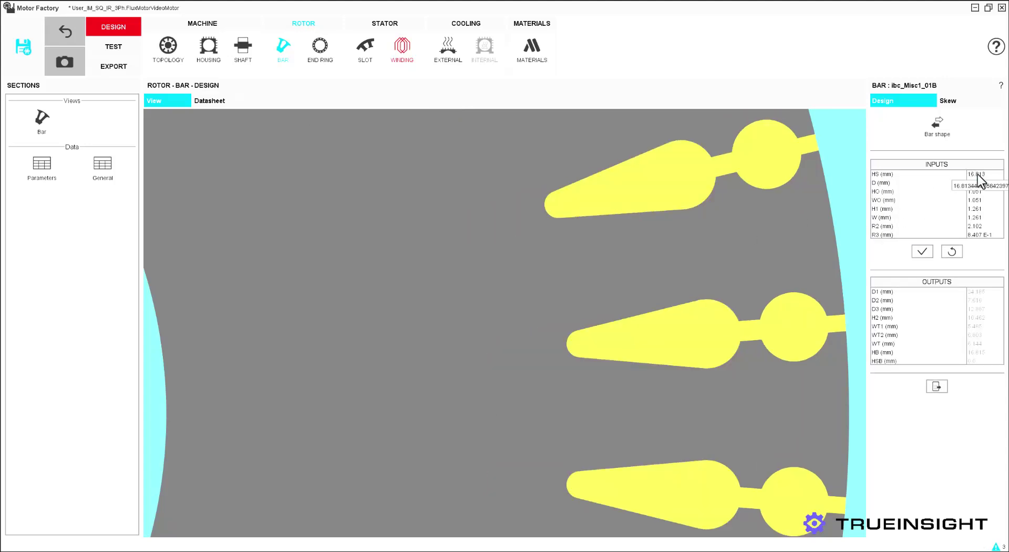
Enter bar dimensions HS 25.9, D 4.85, HO 0.4, WO 1.0 and H1 3.15 mm.
{"action": "left_click", "coordinate": [978, 174]}
{"action": "type", "text": "25.9"}
{"action": "left_click", "coordinate": [979, 183]}
{"action": "type", "text": "4.85"}
{"action": "left_click", "coordinate": [982, 191]}
{"action": "type", "text": "0.4"}
{"action": "left_click", "coordinate": [983, 200]}
{"action": "type", "text": "1.0"}
{"action": "left_click", "coordinate": [984, 209]}
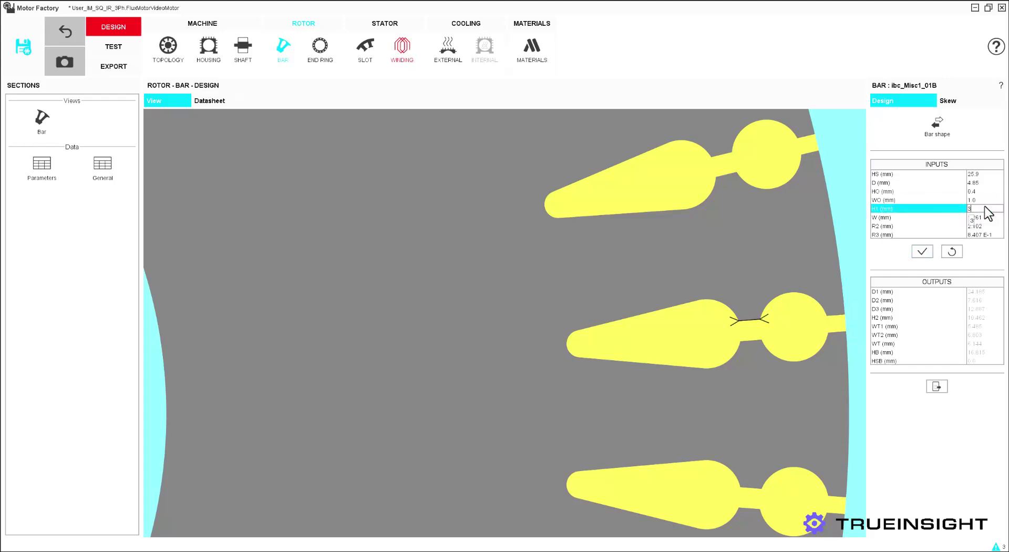
{"action": "type", "text": "3.15"}
Fill the remaining bar fields (1.0, 2.04, 1.0 mm) and apply the bar dimensions.
{"action": "left_click", "coordinate": [986, 217]}
{"action": "type", "text": "1.0"}
{"action": "left_click", "coordinate": [985, 226]}
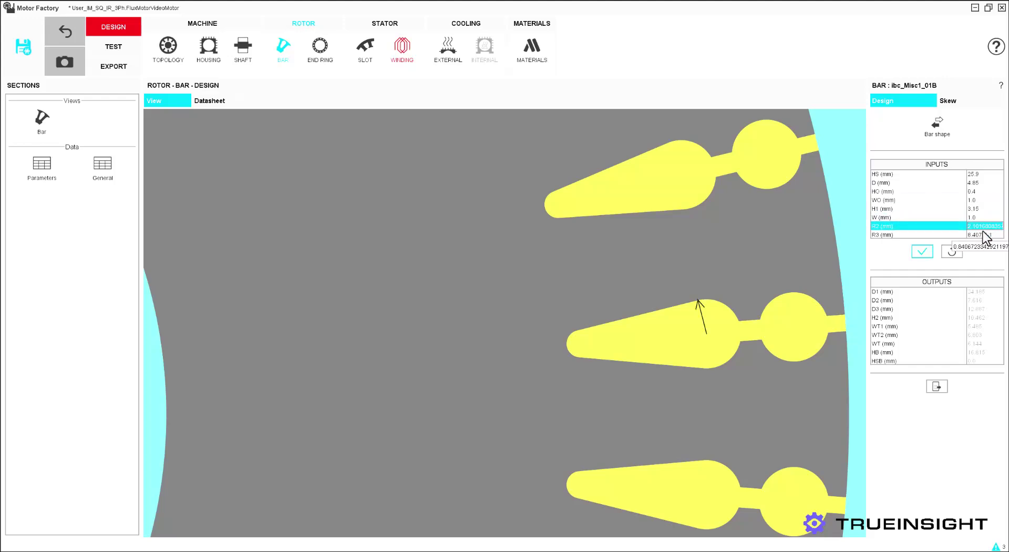
{"action": "type", "text": "2.04"}
{"action": "left_click", "coordinate": [984, 234]}
{"action": "type", "text": "1.0"}
{"action": "left_click", "coordinate": [922, 251]}
{"action": "left_click", "coordinate": [967, 101]}
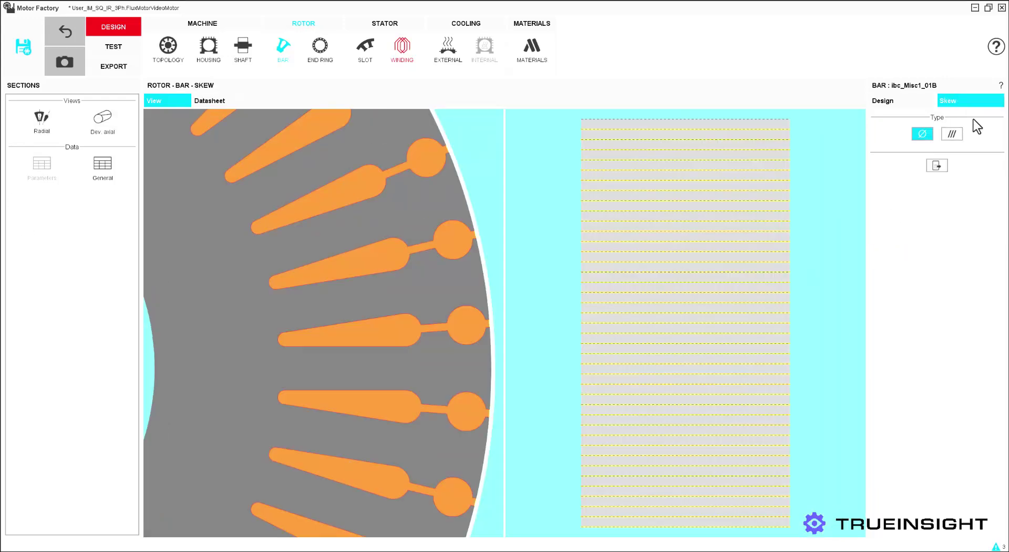
Give the rotor bars a linear skew of 1.57 stator slot pitch.
{"action": "left_click", "coordinate": [952, 134]}
{"action": "left_click", "coordinate": [972, 175]}
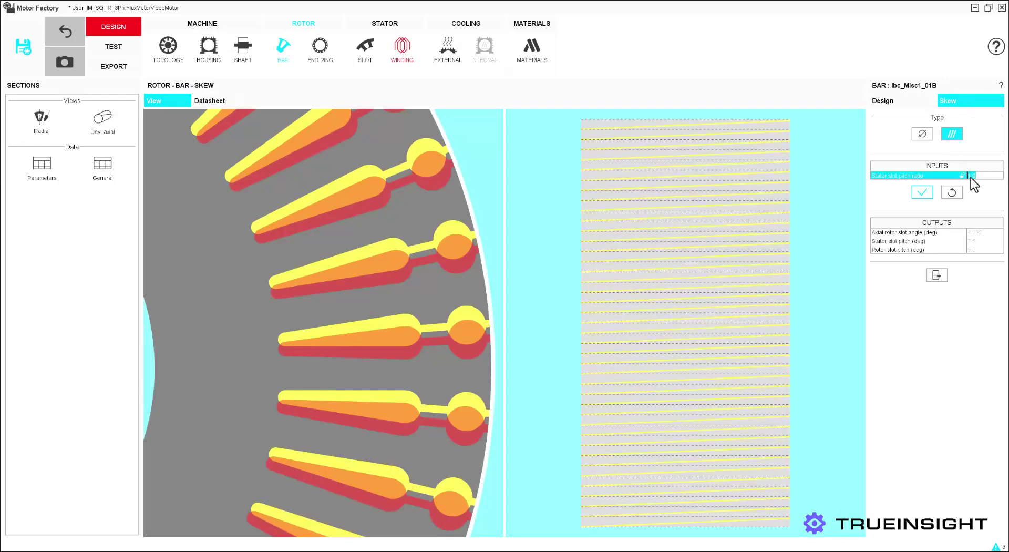
{"action": "type", "text": "1"}
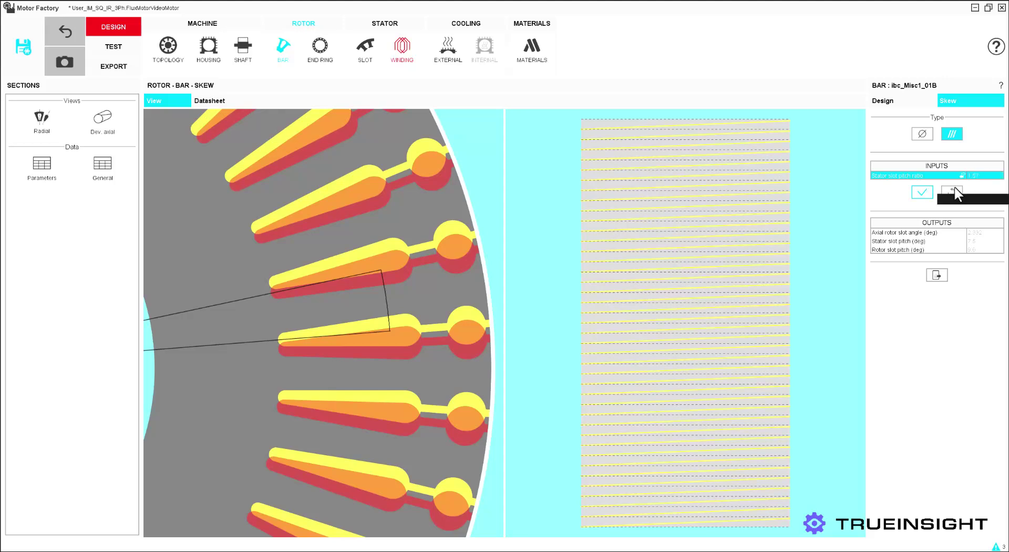
{"action": "left_click", "coordinate": [924, 193]}
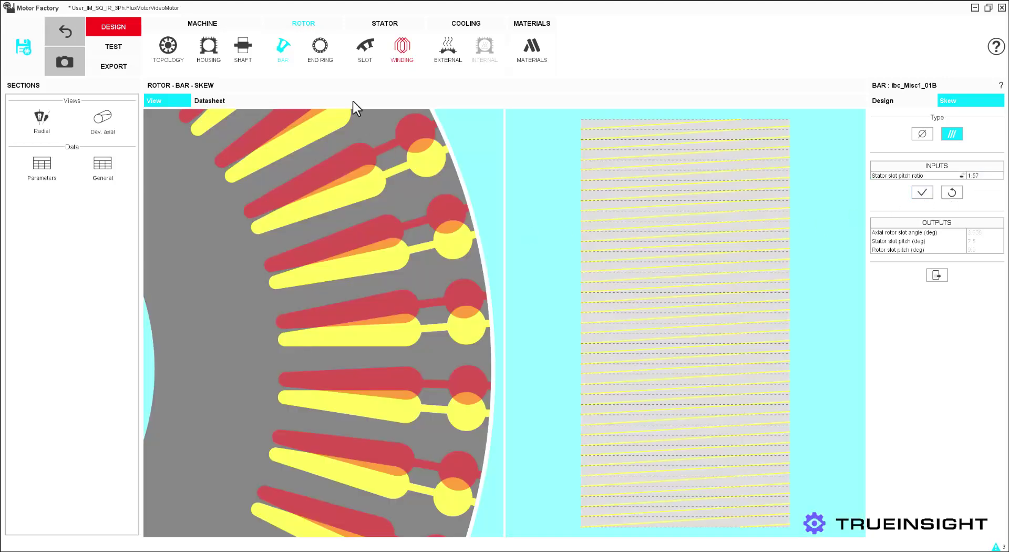
Size the end rings: thickness 15 mm, base widths 26 and 22 mm, chamfer 2.65 mm.
{"action": "left_click", "coordinate": [324, 63]}
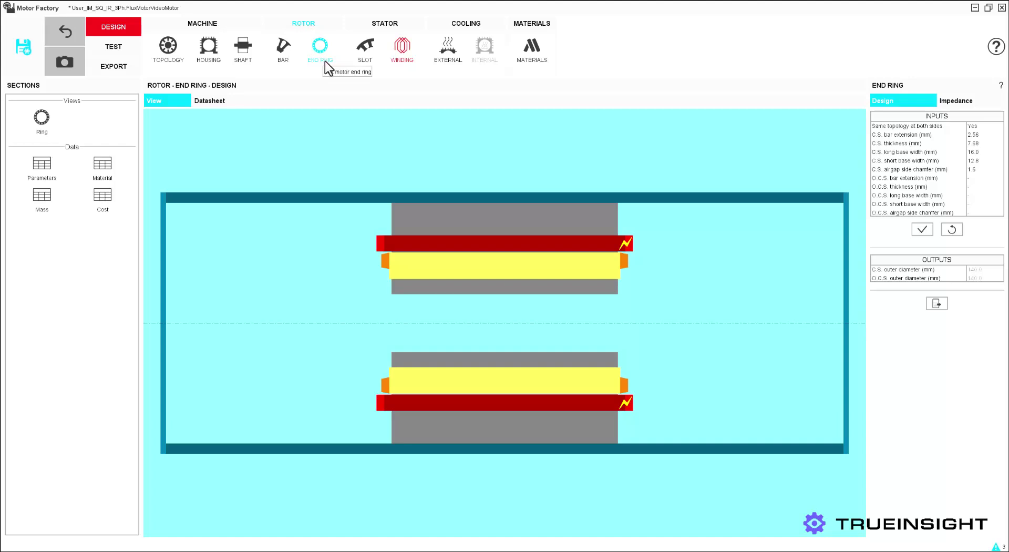
{"action": "left_click", "coordinate": [972, 134]}
{"action": "key", "text": "Tab"}
{"action": "type", "text": "15"}
{"action": "key", "text": "Tab"}
{"action": "type", "text": "26"}
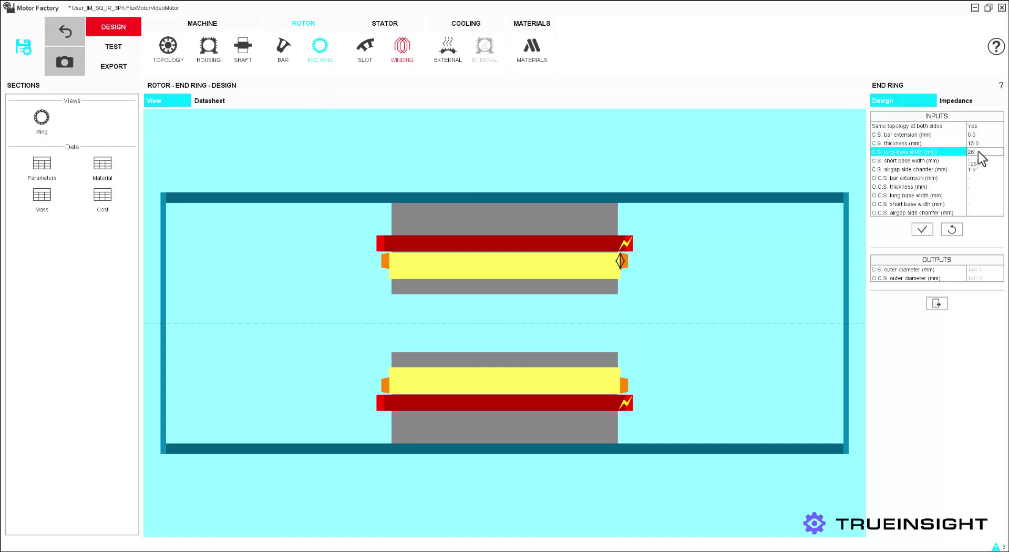
{"action": "key", "text": "Tab"}
{"action": "type", "text": "22"}
{"action": "key", "text": "Tab"}
{"action": "type", "text": "2.65"}
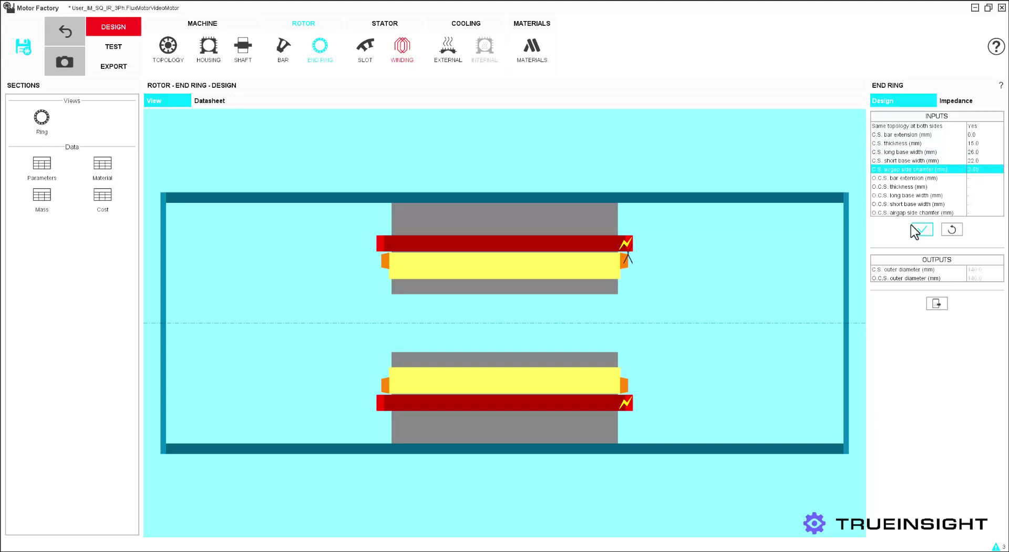
{"action": "left_click", "coordinate": [922, 229]}
{"action": "left_click", "coordinate": [373, 58]}
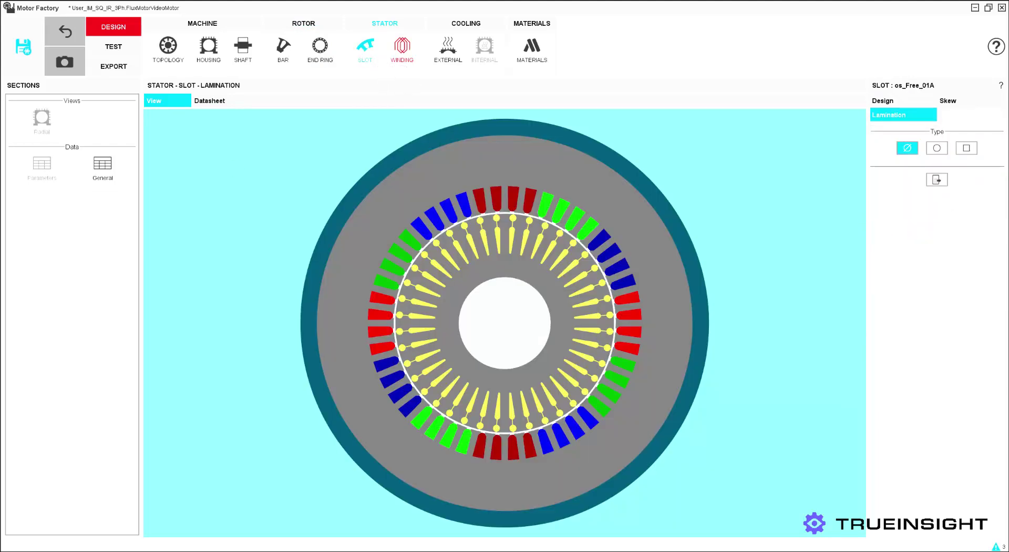
Switch the stator slot to the rounded os_Free_03A shape.
{"action": "left_click", "coordinate": [890, 102]}
{"action": "left_click", "coordinate": [938, 141]}
{"action": "scroll", "coordinate": [552, 344], "scroll_direction": "down", "scroll_amount": 2}
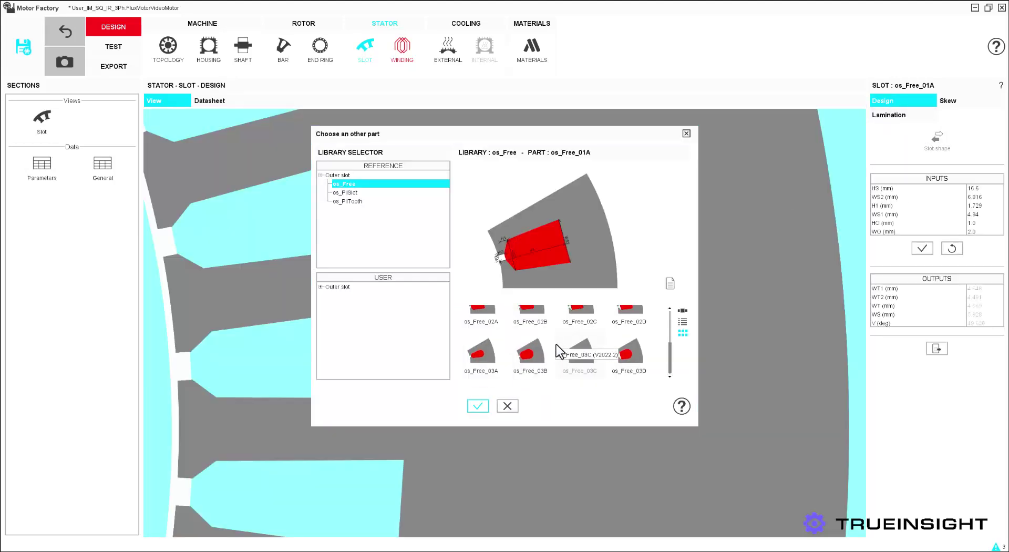
{"action": "left_click", "coordinate": [488, 359]}
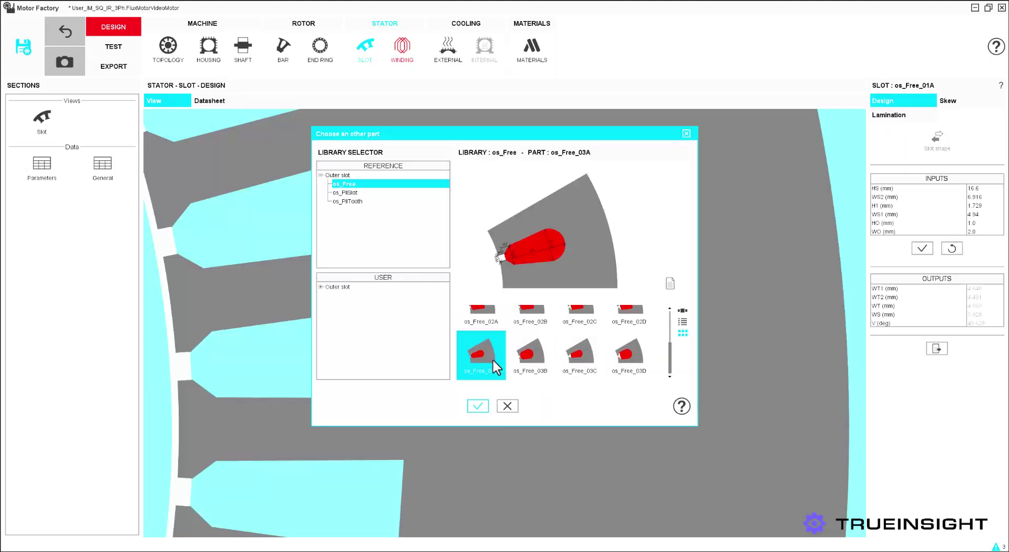
{"action": "left_click", "coordinate": [478, 406]}
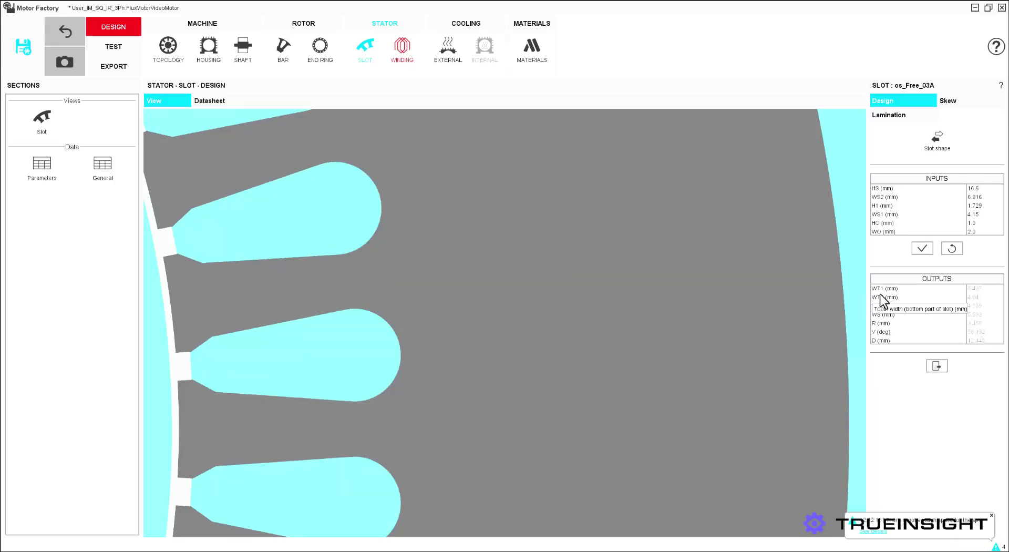
Set slot H1 to 0.7 mm and WO to 3.2 mm, then review skew and lamination.
{"action": "left_click", "coordinate": [980, 190]}
{"action": "left_click", "coordinate": [981, 197]}
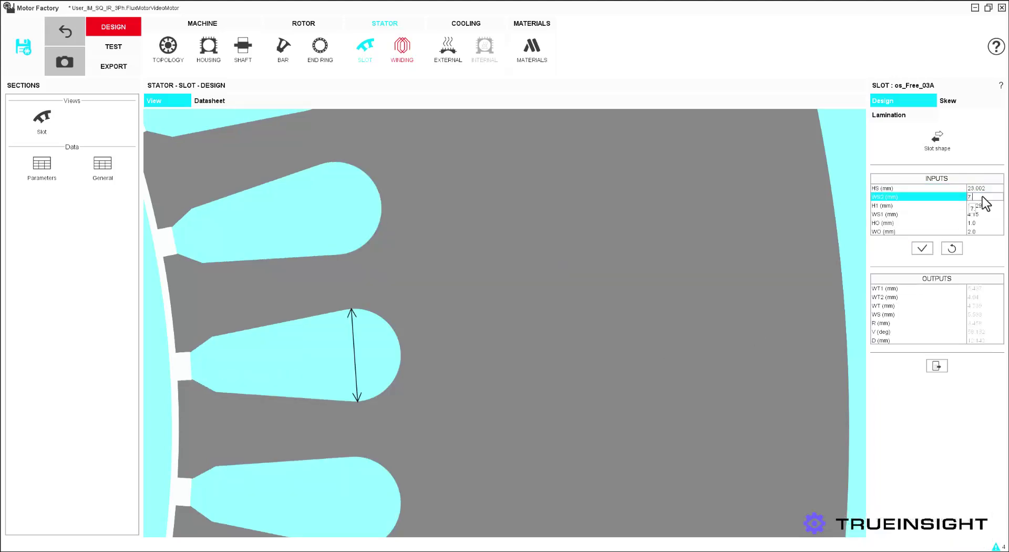
{"action": "left_click", "coordinate": [985, 206]}
{"action": "type", "text": "0.7"}
{"action": "left_click", "coordinate": [979, 215]}
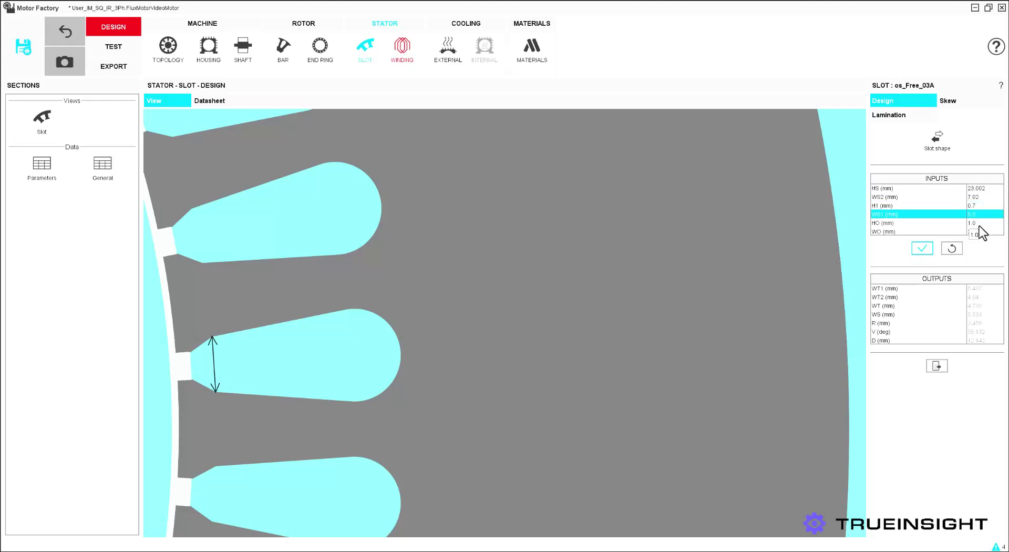
{"action": "left_click", "coordinate": [977, 223]}
{"action": "left_click", "coordinate": [979, 232]}
{"action": "type", "text": "3.2"}
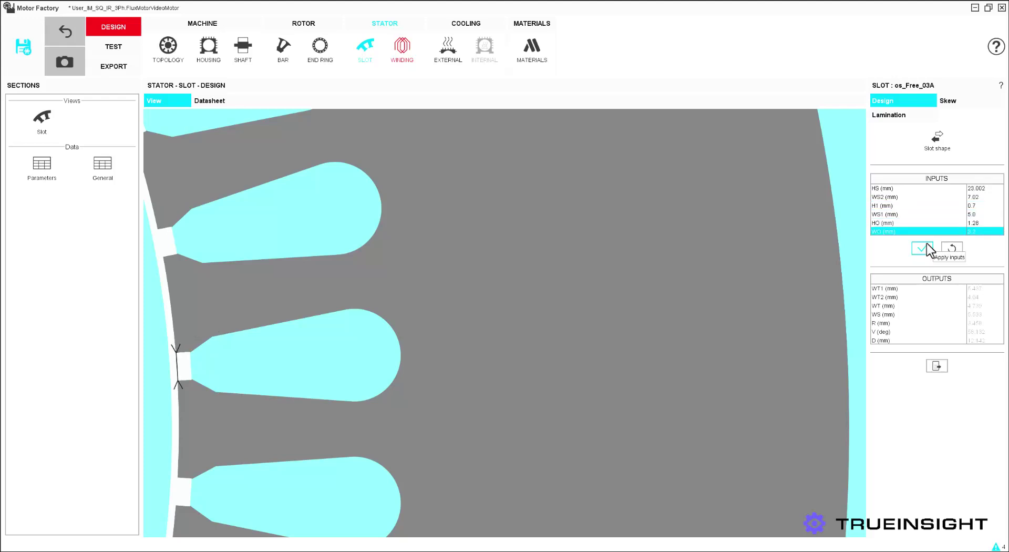
{"action": "left_click", "coordinate": [927, 244]}
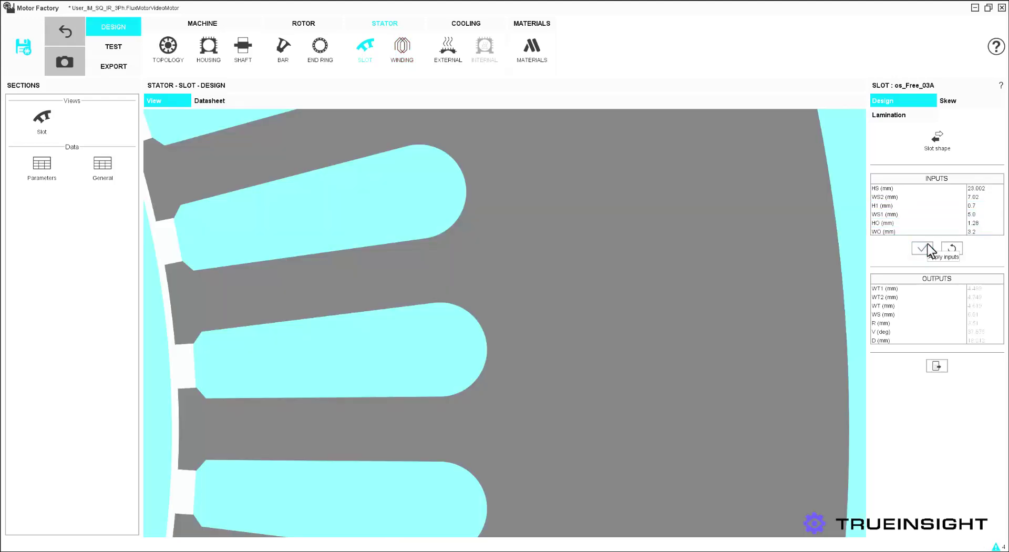
{"action": "left_click", "coordinate": [951, 100]}
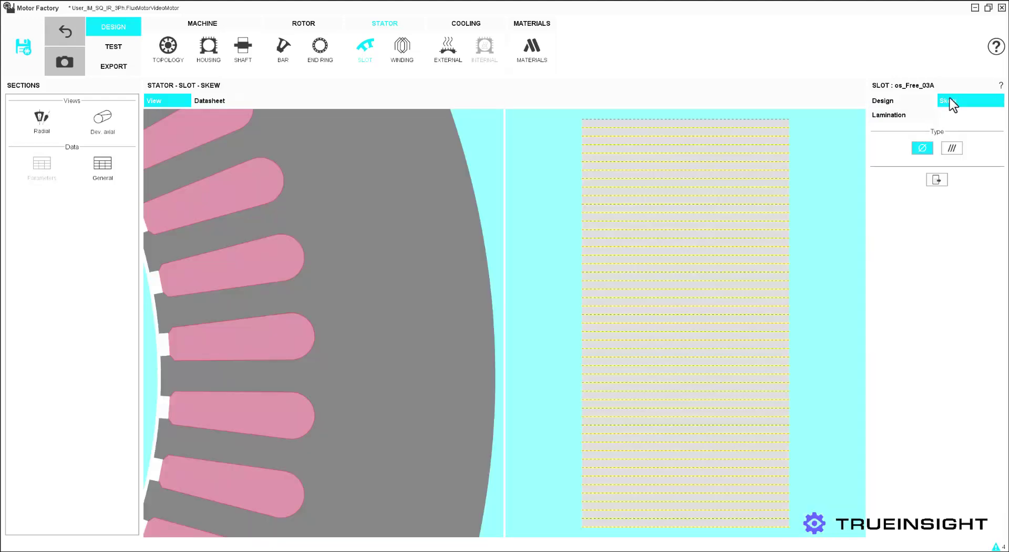
{"action": "left_click", "coordinate": [911, 118]}
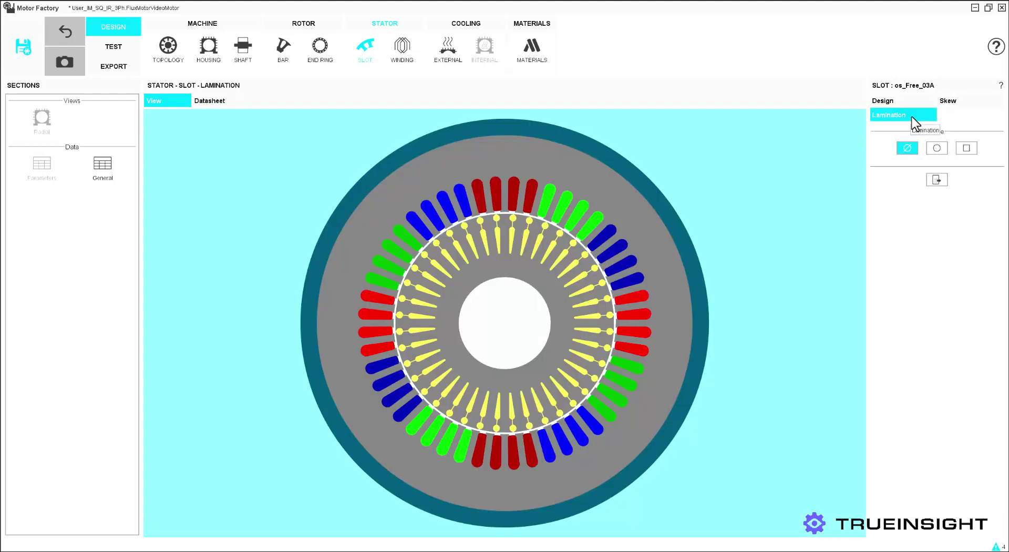
Set the stator winding to 2 parallel paths.
{"action": "left_click", "coordinate": [404, 55]}
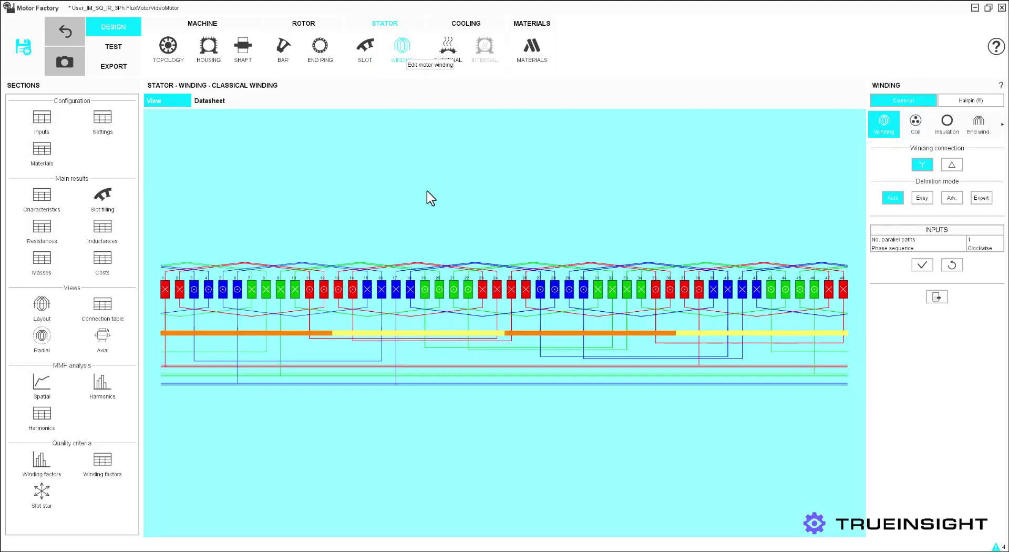
{"action": "double_click", "coordinate": [974, 240]}
{"action": "type", "text": "2"}
Fill slots with clustered conductors: 17 turns per coil, 5 wires in hand, 0.9 mm diameter.
{"action": "left_click", "coordinate": [916, 123]}
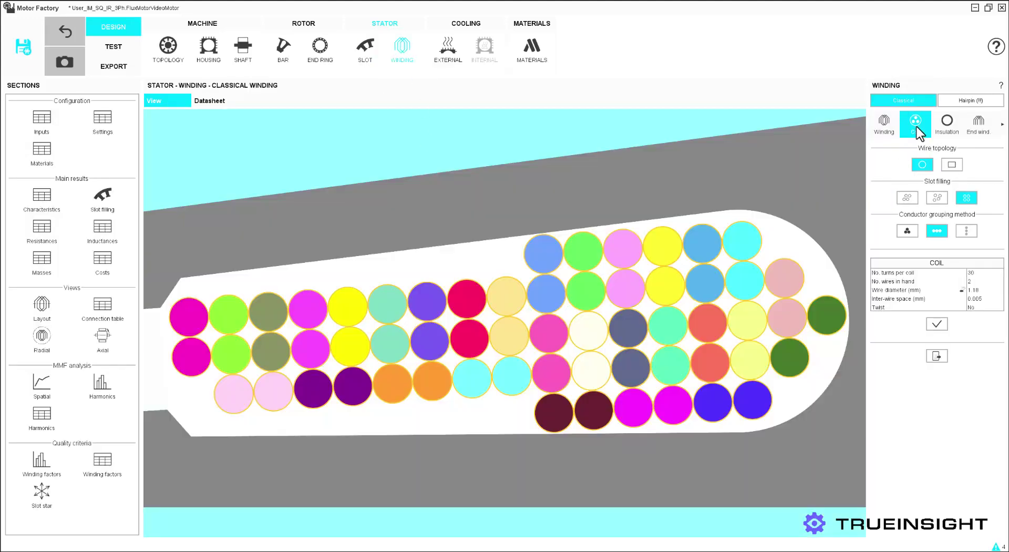
{"action": "left_click", "coordinate": [913, 197]}
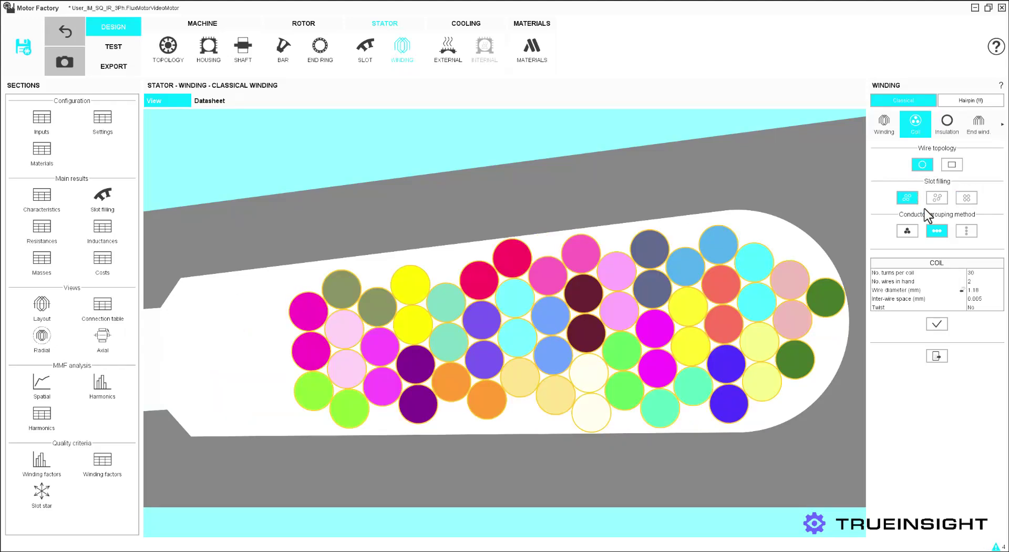
{"action": "left_click", "coordinate": [910, 231]}
{"action": "double_click", "coordinate": [974, 273]}
{"action": "type", "text": "17"}
{"action": "key", "text": "Tab"}
{"action": "type", "text": "5"}
{"action": "key", "text": "Tab"}
{"action": "type", "text": "0.9"}
{"action": "key", "text": "Return"}
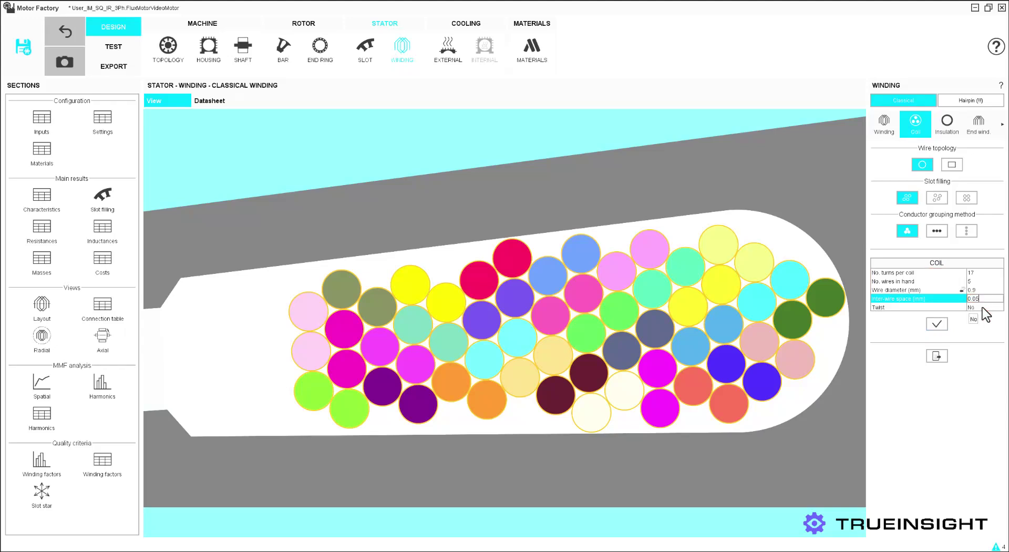
{"action": "left_click", "coordinate": [937, 323]}
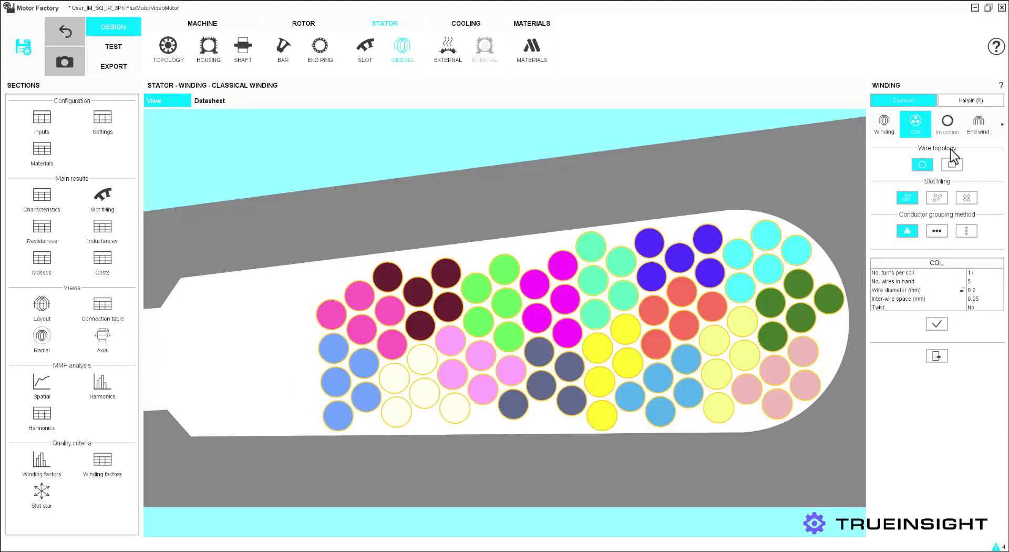
Set the insulation liner thickness to 0.1 mm.
{"action": "left_click", "coordinate": [948, 127]}
{"action": "left_click", "coordinate": [977, 160]}
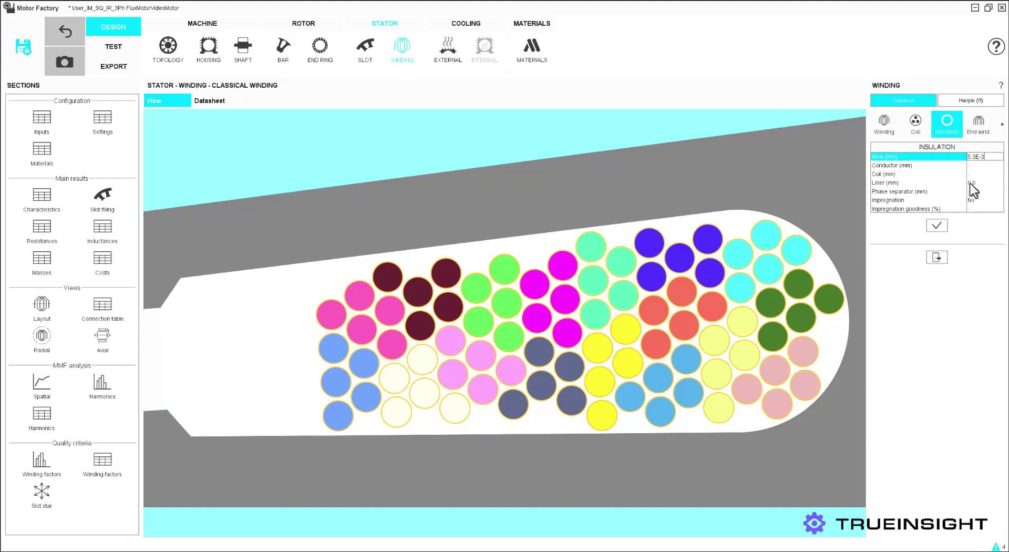
{"action": "left_click", "coordinate": [975, 182]}
{"action": "type", "text": "0.1"}
{"action": "left_click", "coordinate": [933, 226]}
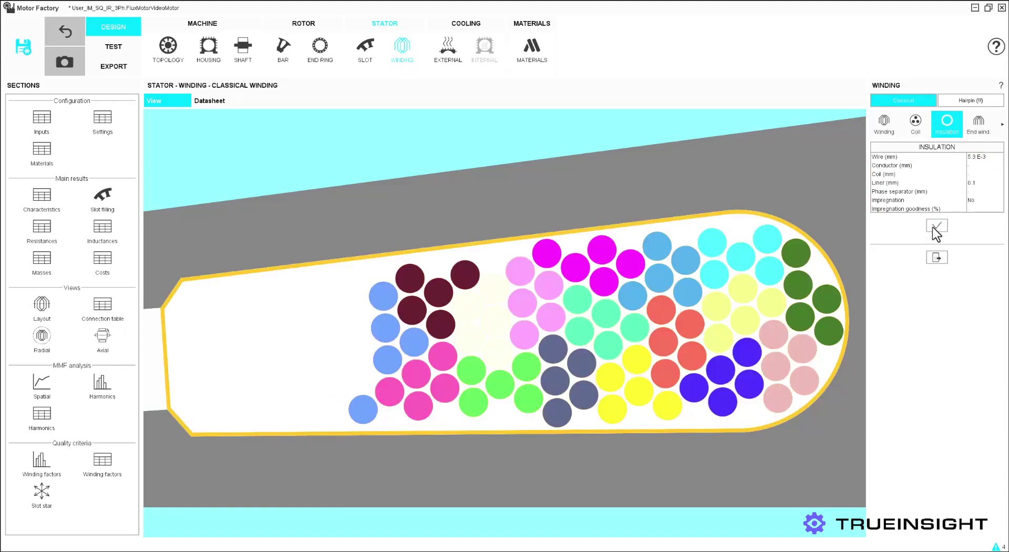
Set end-winding extensions to 62 mm on the connection side and 72 mm total opposite.
{"action": "left_click", "coordinate": [979, 126]}
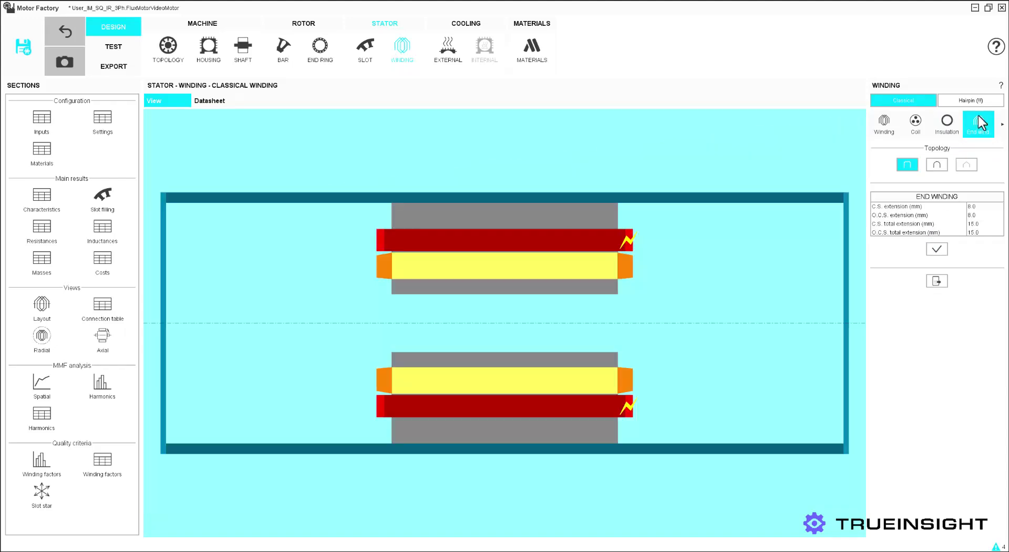
{"action": "left_click", "coordinate": [978, 206]}
{"action": "type", "text": "62"}
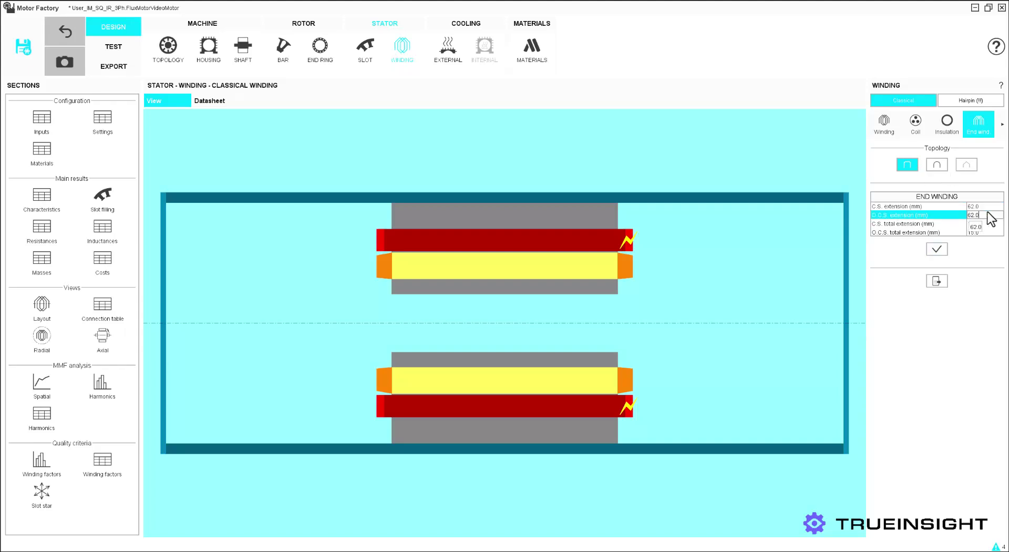
{"action": "key", "text": "Return"}
{"action": "left_click", "coordinate": [986, 233]}
{"action": "type", "text": "72"}
{"action": "key", "text": "Return"}
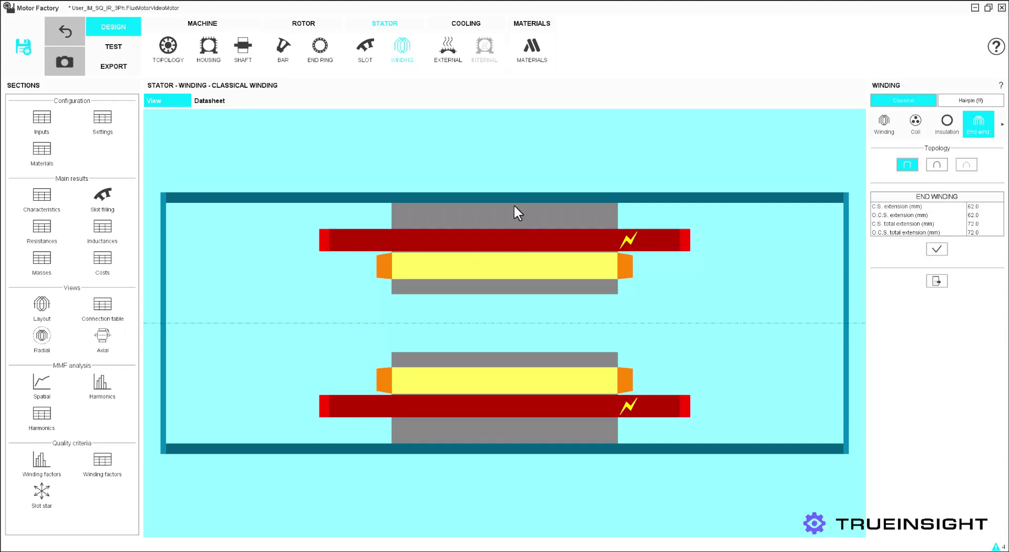
{"action": "left_click", "coordinate": [448, 53]}
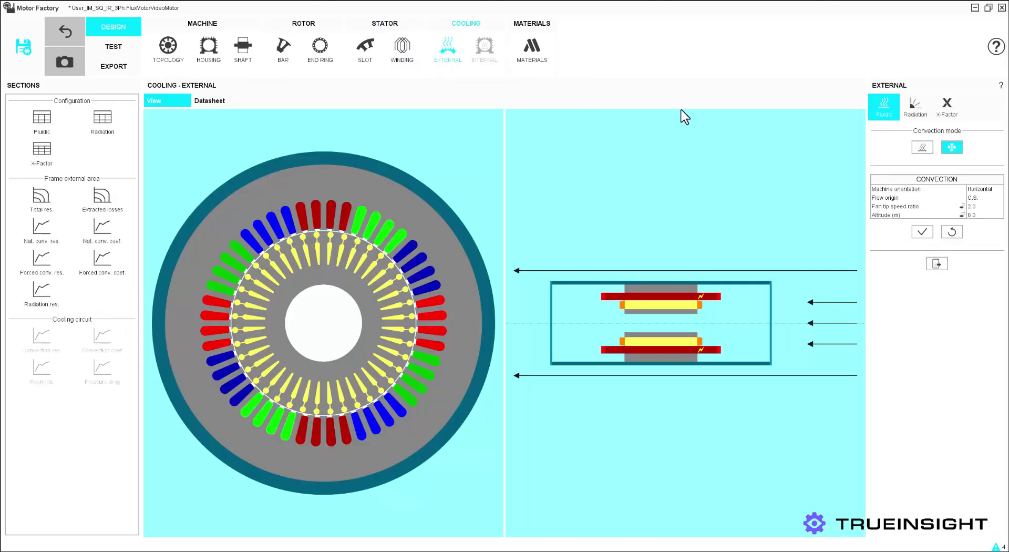
Toggle external cooling to natural and back to forced convection, then show the housing frame inputs.
{"action": "left_click", "coordinate": [922, 147]}
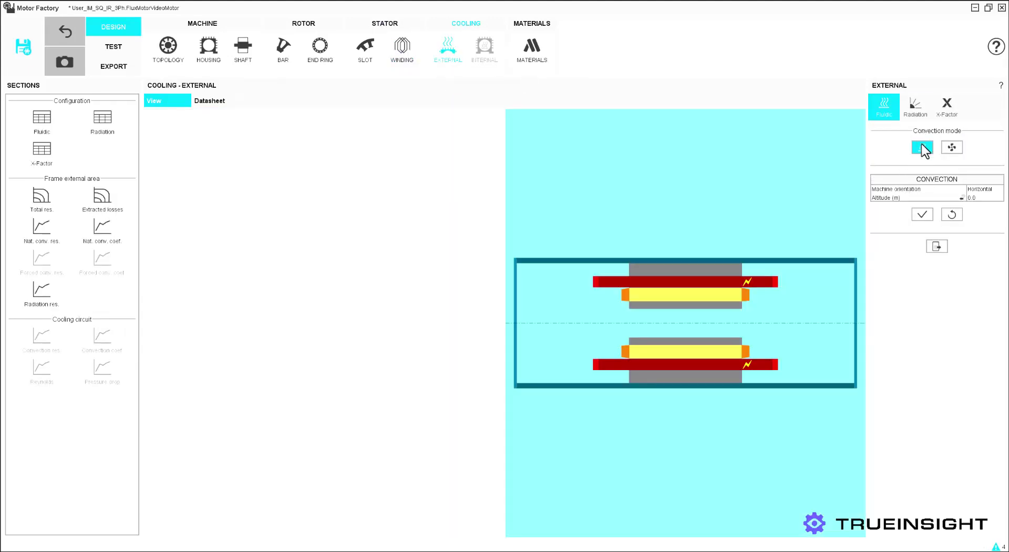
{"action": "left_click", "coordinate": [952, 147]}
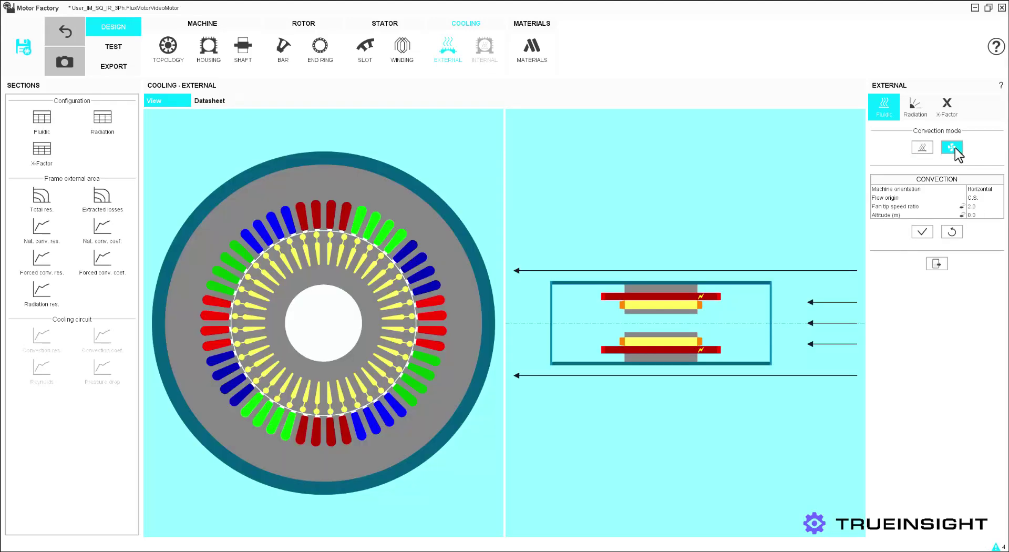
{"action": "left_click", "coordinate": [209, 57]}
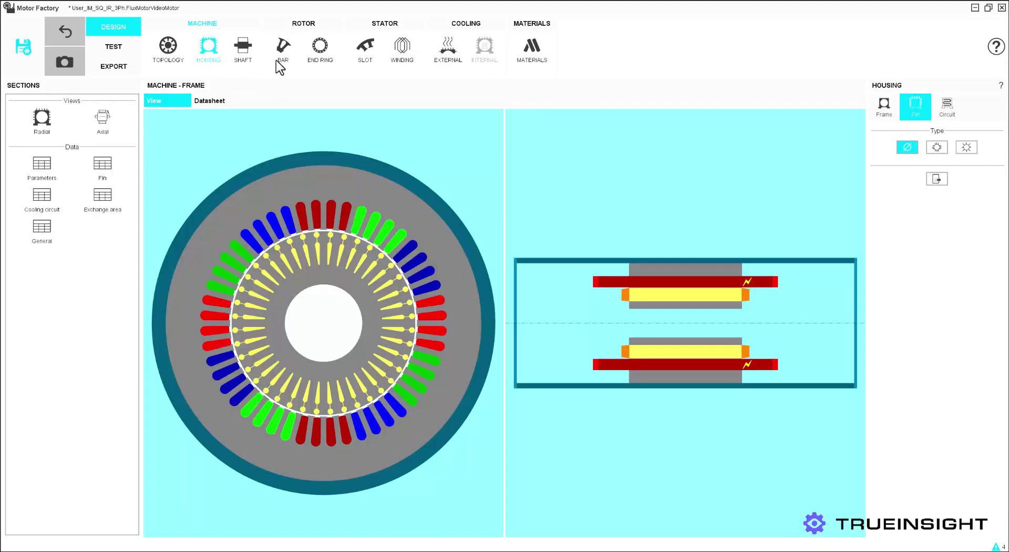
{"action": "left_click", "coordinate": [884, 105]}
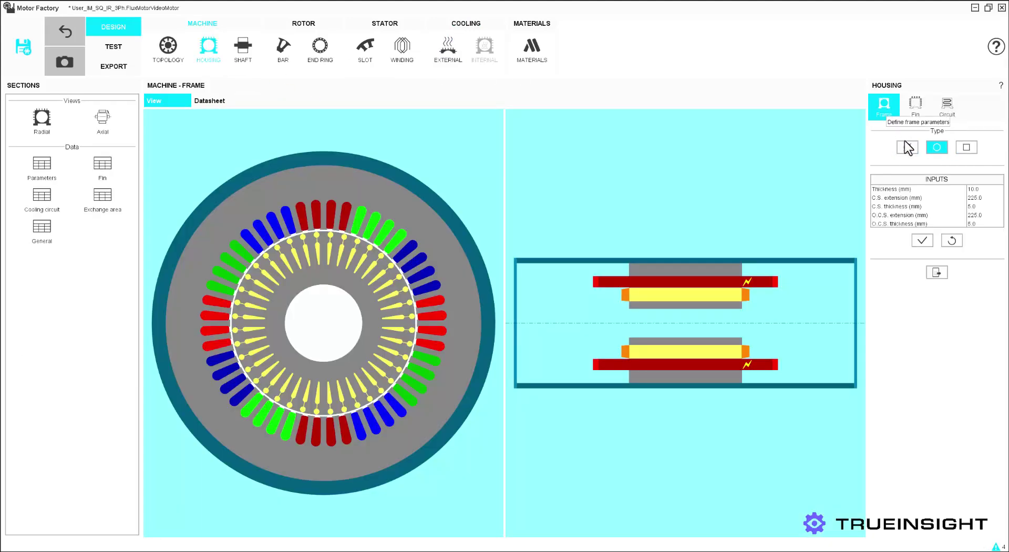
{"action": "left_click", "coordinate": [907, 147]}
Keep REF.Copper for the squirrel cage and check the materials, masses and costs datasheet.
{"action": "left_click", "coordinate": [533, 52]}
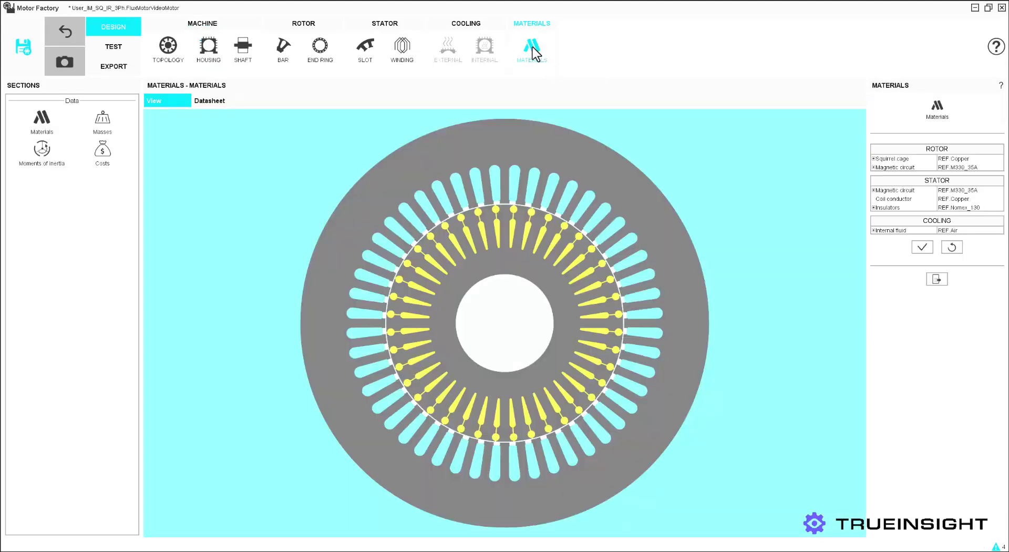
{"action": "left_click", "coordinate": [955, 159]}
{"action": "left_click", "coordinate": [959, 177]}
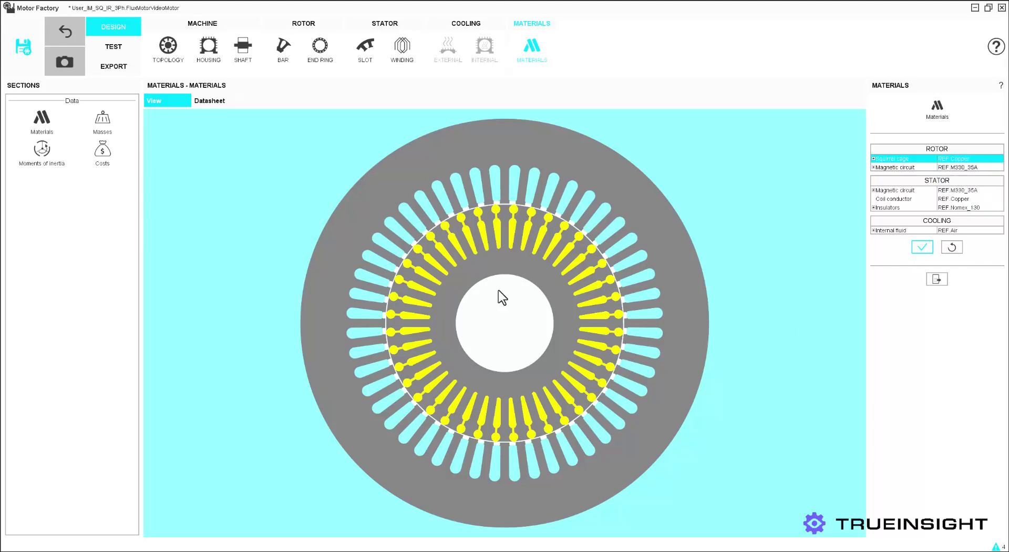
{"action": "left_click", "coordinate": [103, 122]}
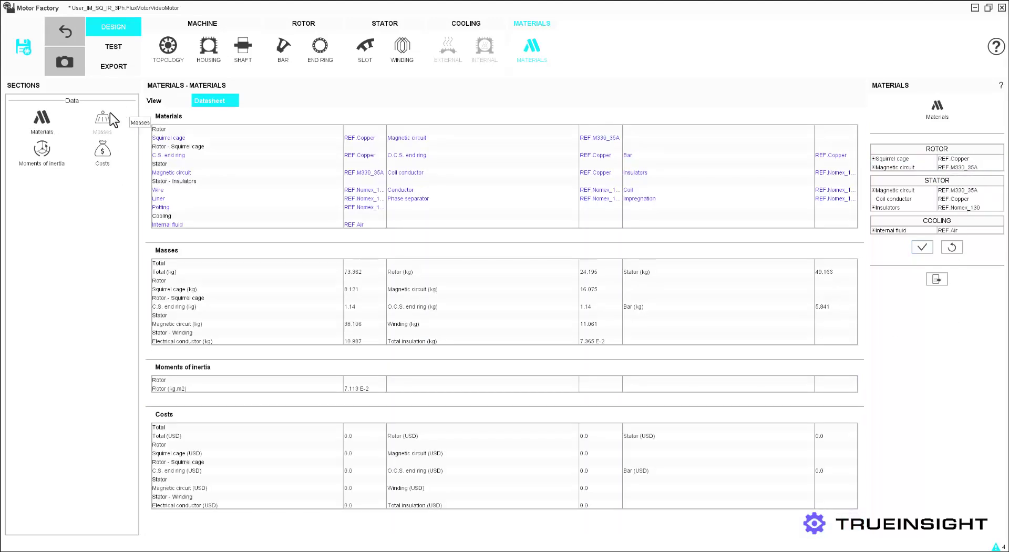
{"action": "left_click", "coordinate": [170, 100]}
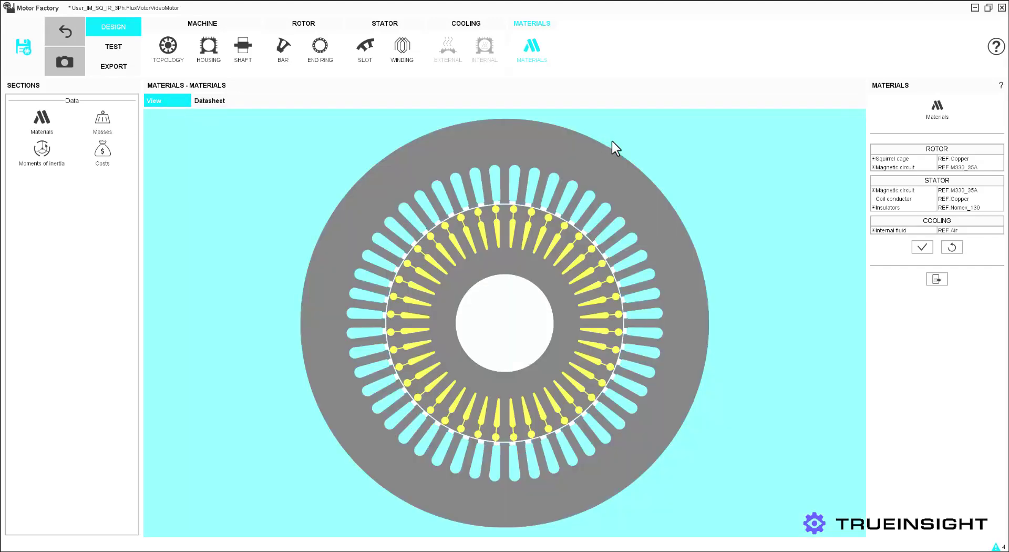
Inspect the reference Copper properties in the materials library, then minimize it.
{"action": "left_click", "coordinate": [939, 111]}
{"action": "left_click", "coordinate": [9, 107]}
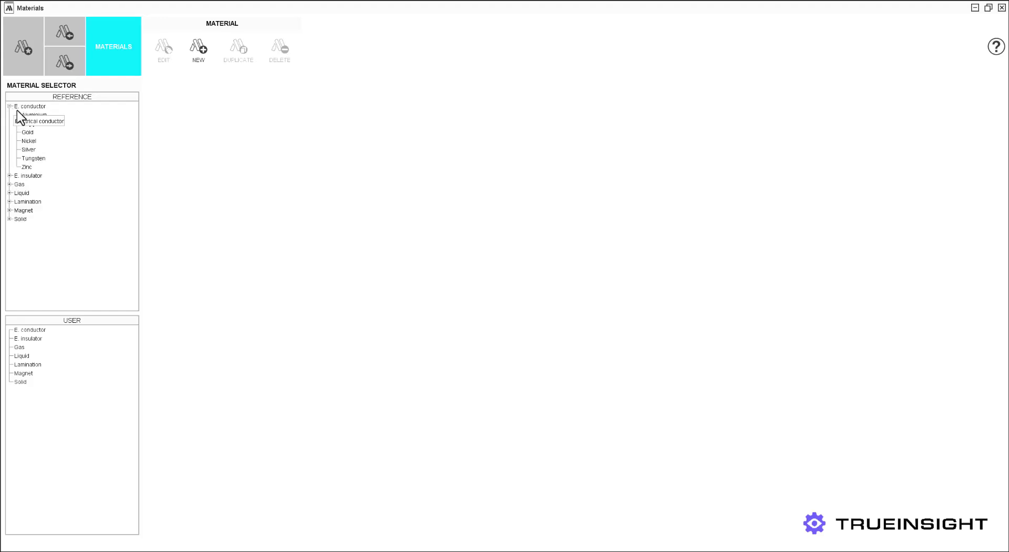
{"action": "left_click", "coordinate": [33, 124]}
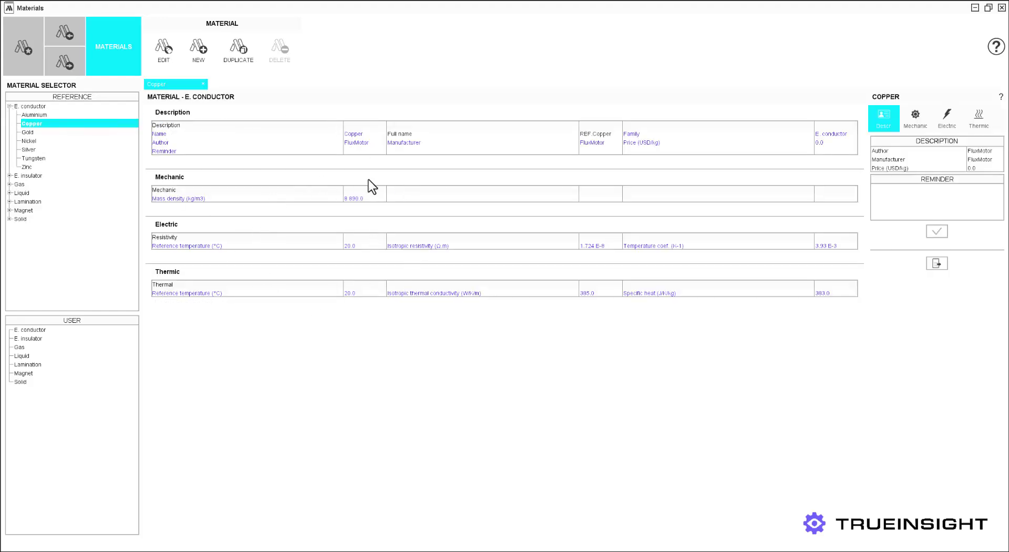
{"action": "left_click", "coordinate": [975, 8]}
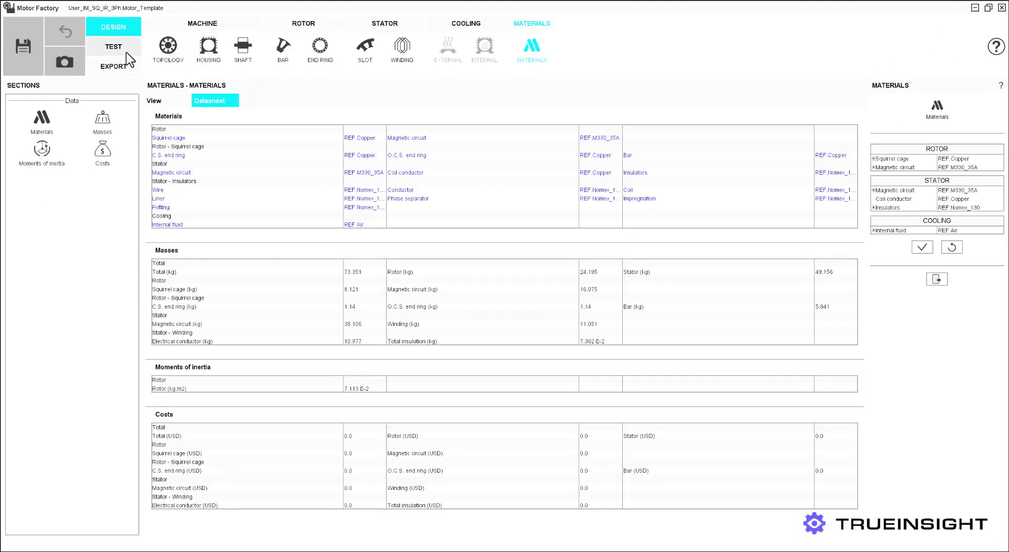
Open the Basic model characterization under TEST and scroll through its loss and current density curves.
{"action": "left_click", "coordinate": [126, 52]}
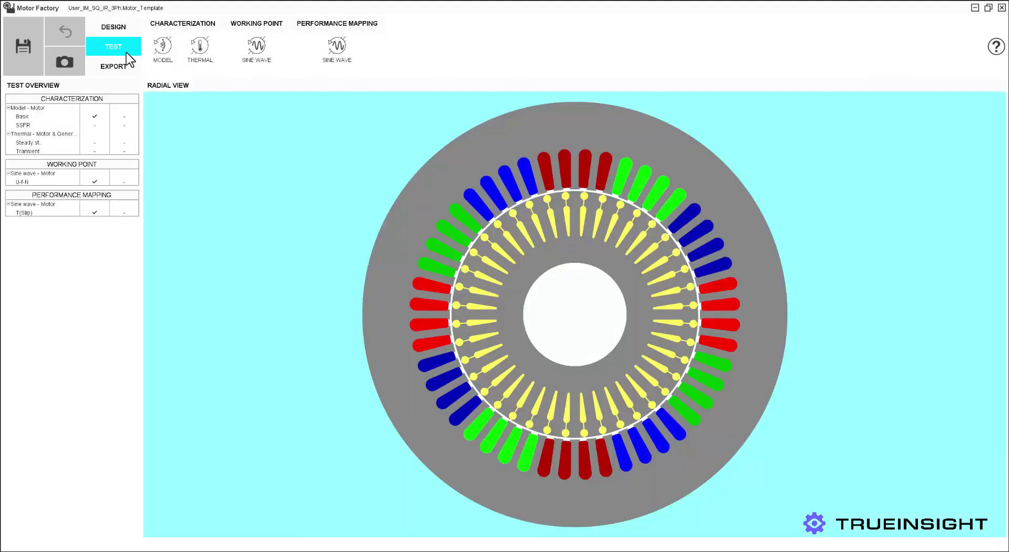
{"action": "left_click", "coordinate": [161, 49]}
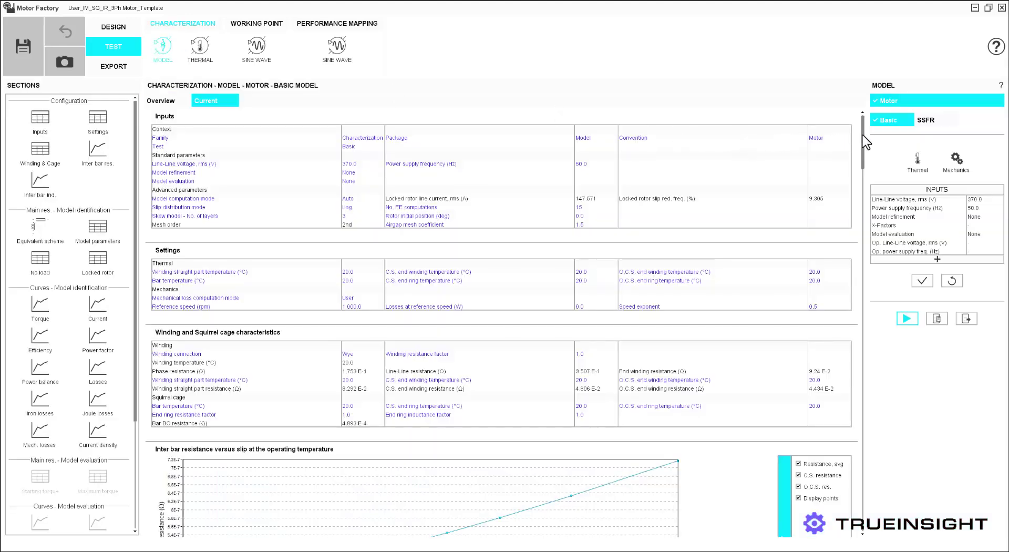
{"action": "left_click_drag", "start_coordinate": [863, 135], "coordinate": [841, 500]}
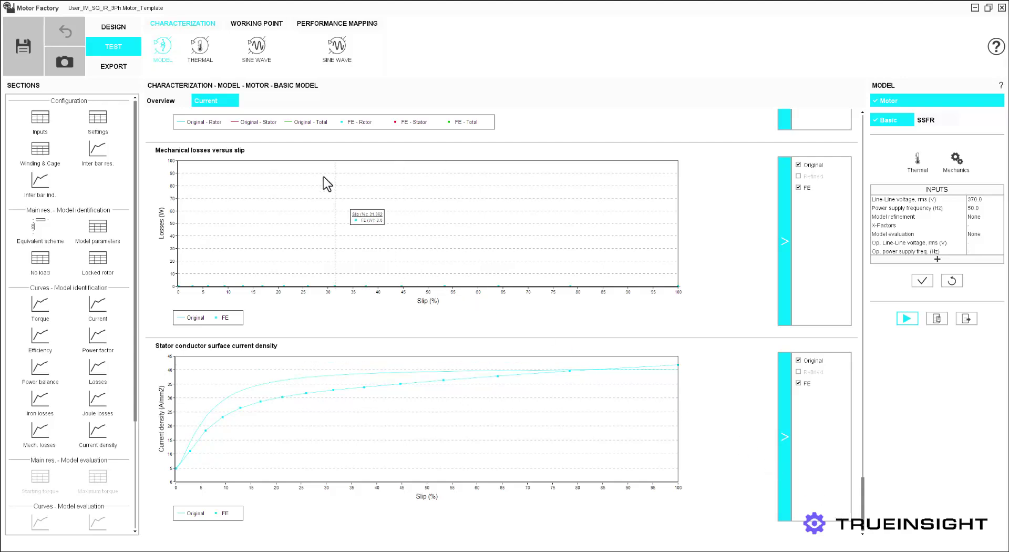
{"action": "left_click", "coordinate": [257, 47]}
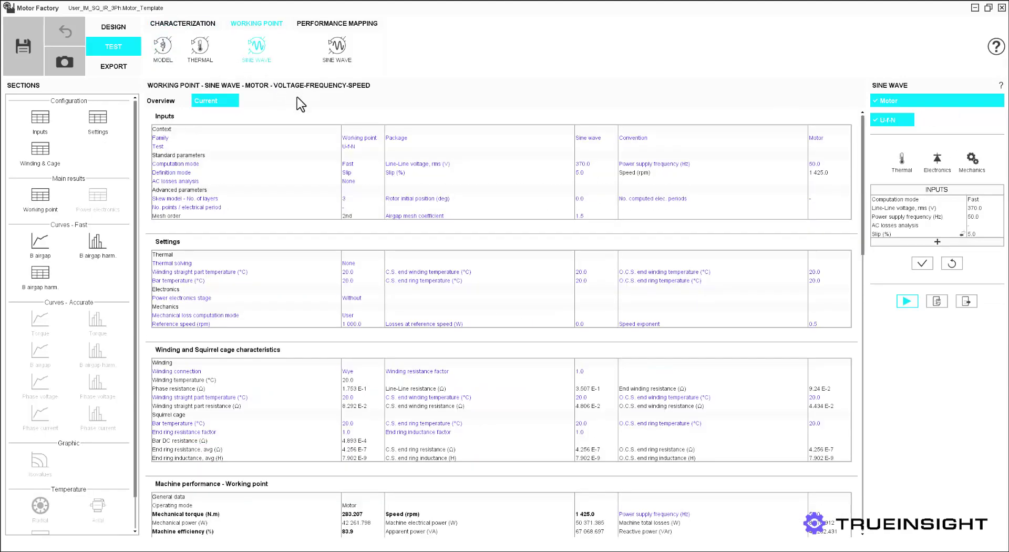
Scroll through the sine-wave working point results and the torque-versus-slip performance mapping.
{"action": "left_click_drag", "start_coordinate": [863, 160], "coordinate": [841, 441]}
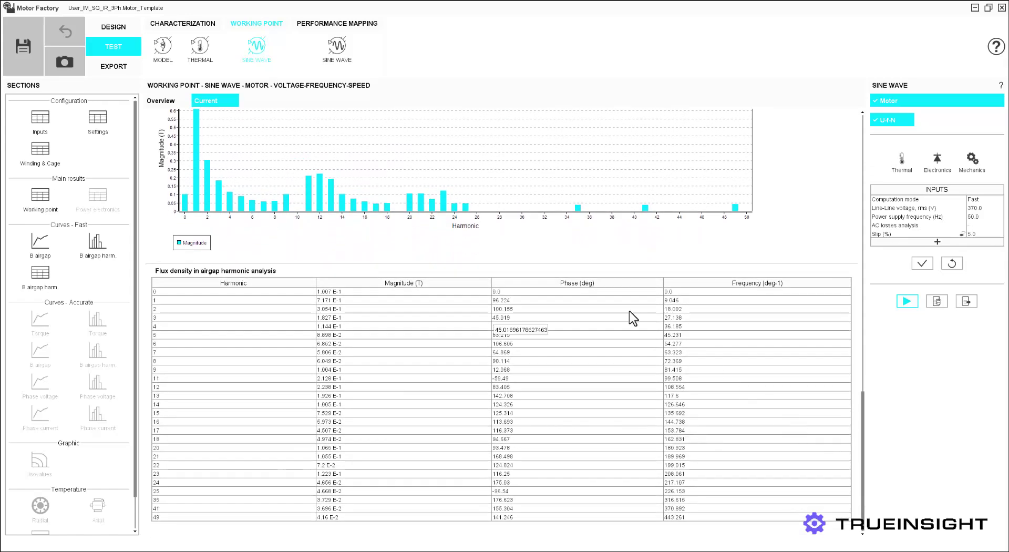
{"action": "left_click", "coordinate": [337, 46]}
{"action": "left_click_drag", "start_coordinate": [862, 150], "coordinate": [817, 523]}
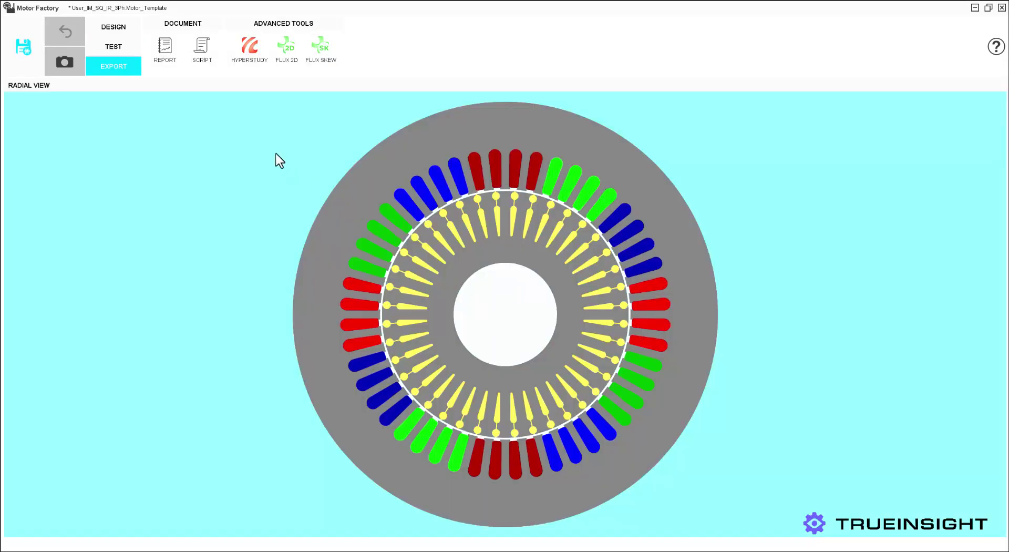
Preview the report with its Design, Test and Material sections expanded, then generate the motor script.
{"action": "left_click", "coordinate": [167, 50]}
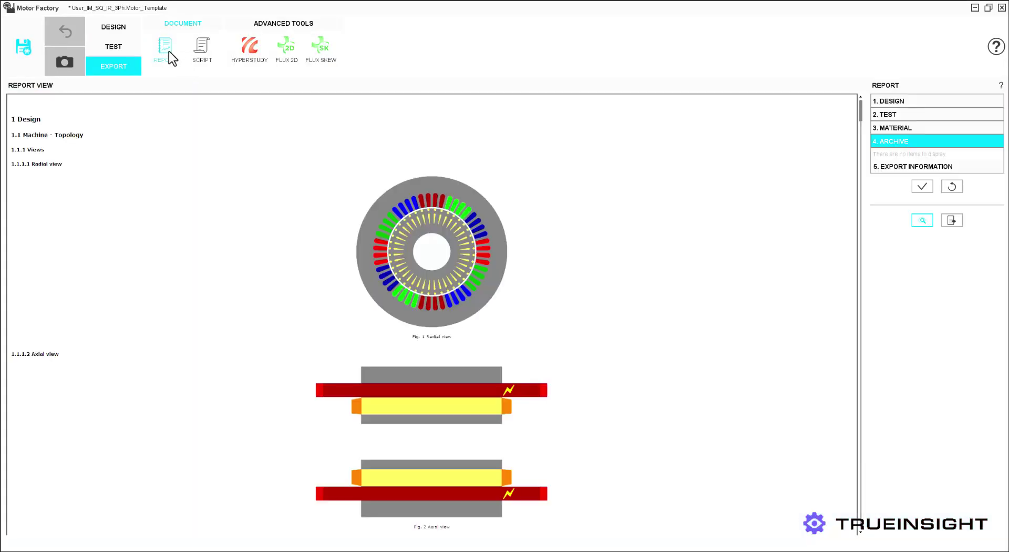
{"action": "left_click", "coordinate": [874, 102]}
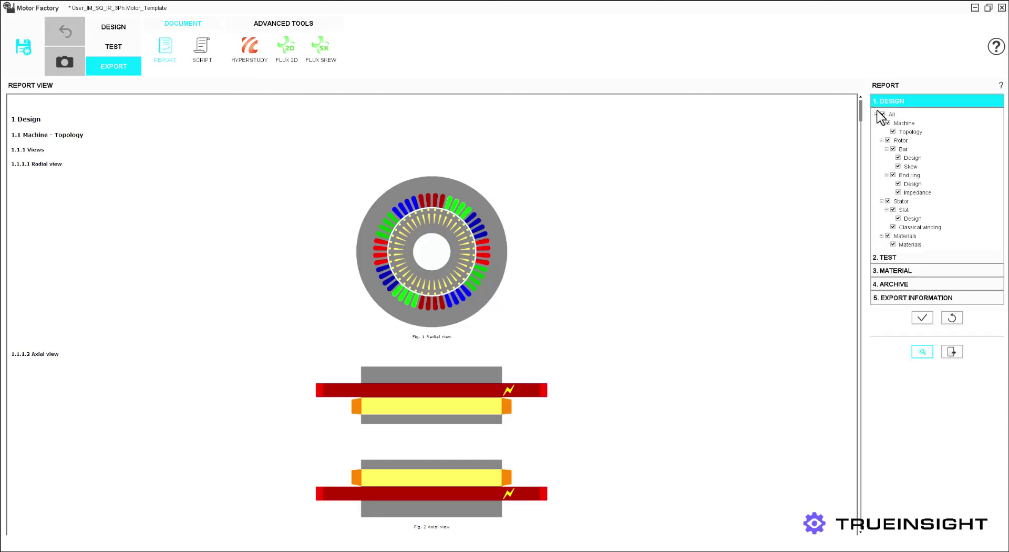
{"action": "left_click", "coordinate": [891, 257]}
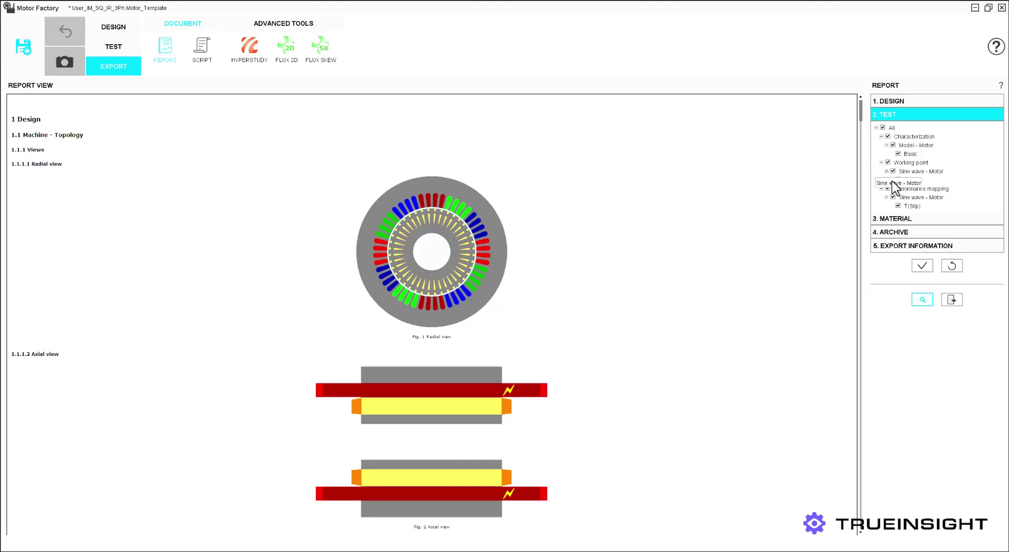
{"action": "left_click", "coordinate": [891, 220]}
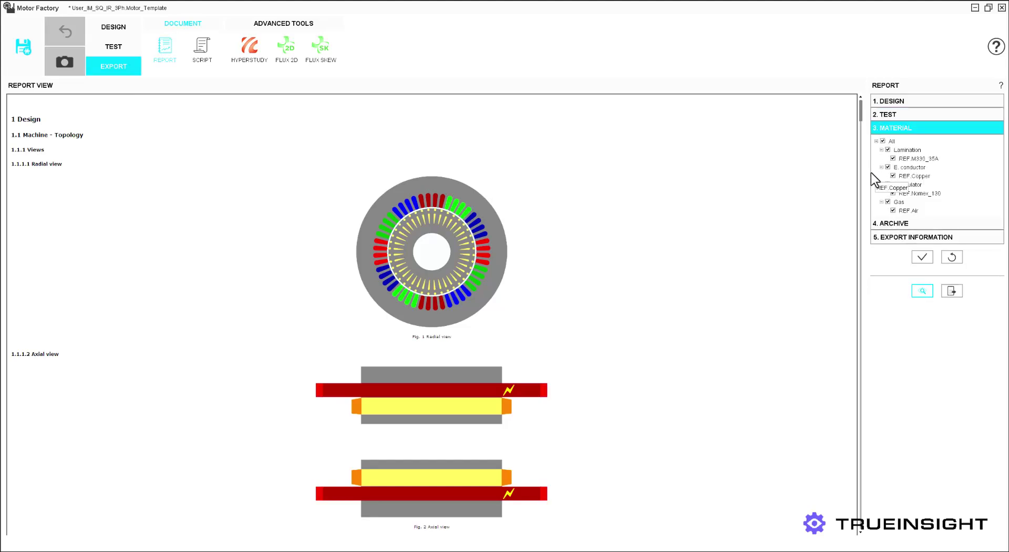
{"action": "left_click_drag", "start_coordinate": [859, 112], "coordinate": [844, 351]}
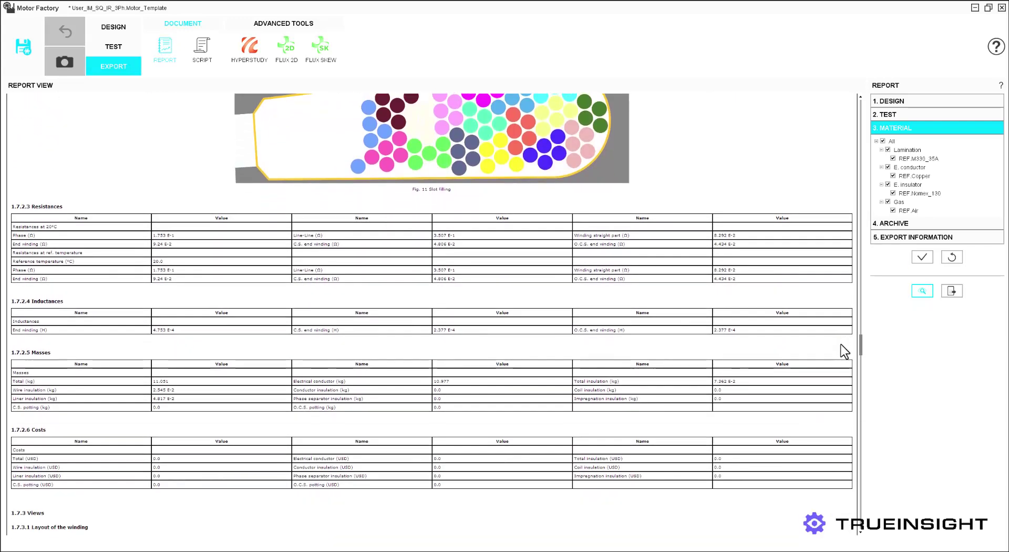
{"action": "left_click", "coordinate": [203, 52]}
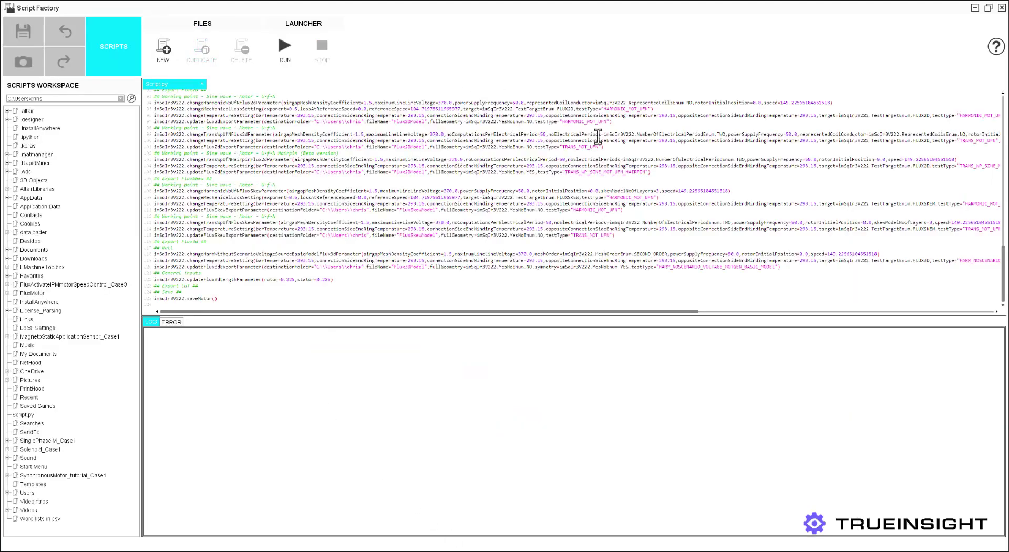
Minimize Script Factory and show the HyperStudy export for the thermal steady-state test.
{"action": "left_click", "coordinate": [974, 8]}
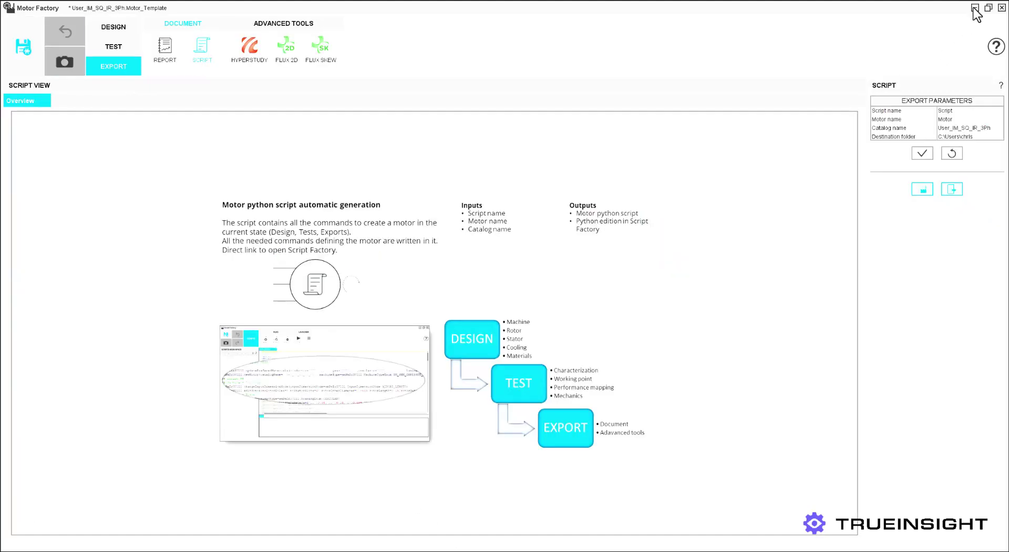
{"action": "left_click", "coordinate": [246, 52]}
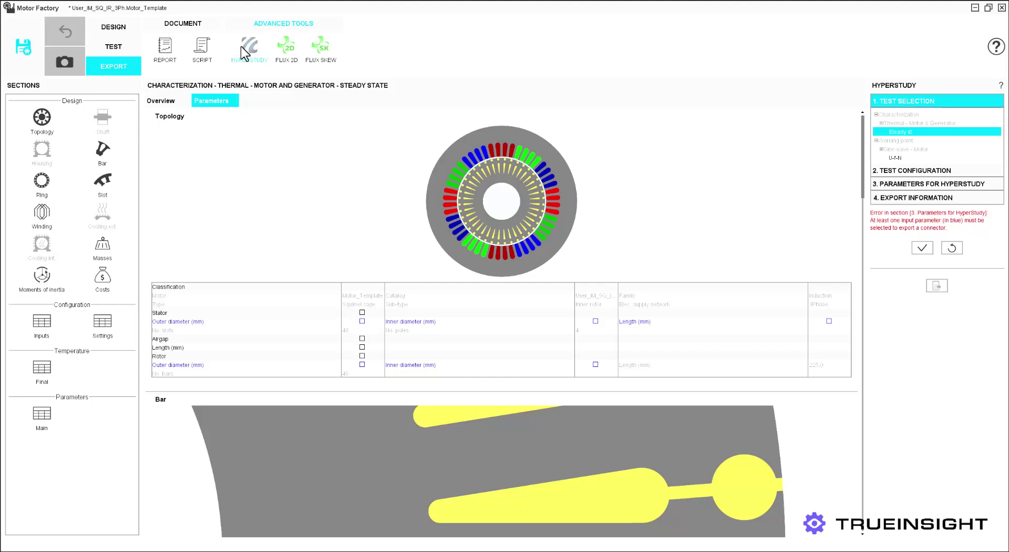
Go from the Flux 2D export page to the Flux Skew export for the U-F-N working point.
{"action": "left_click", "coordinate": [293, 46]}
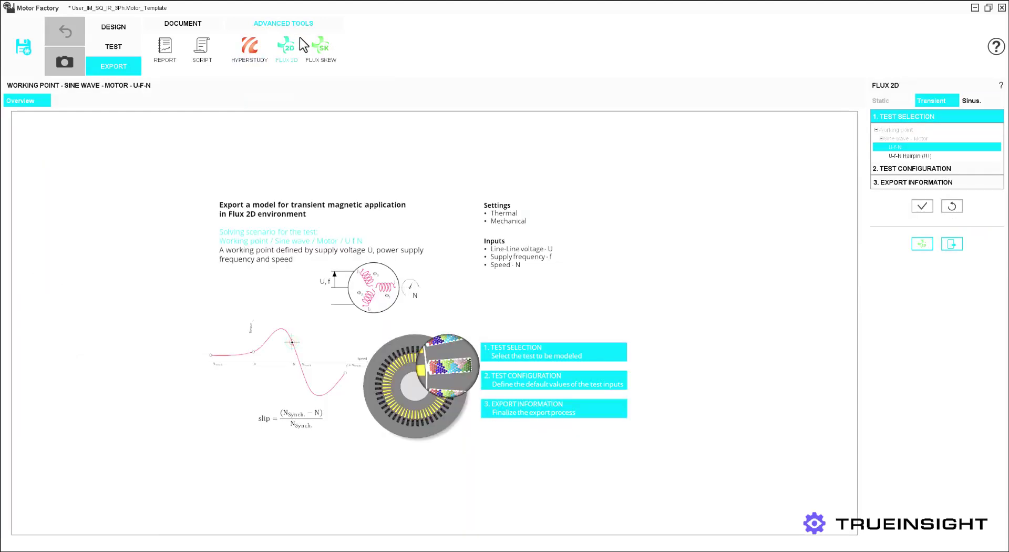
{"action": "left_click", "coordinate": [315, 45]}
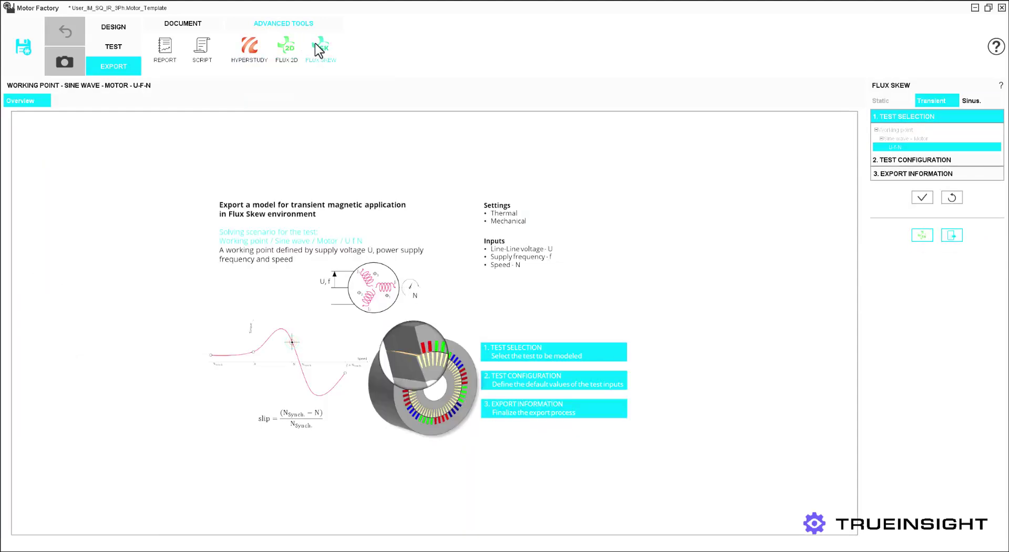